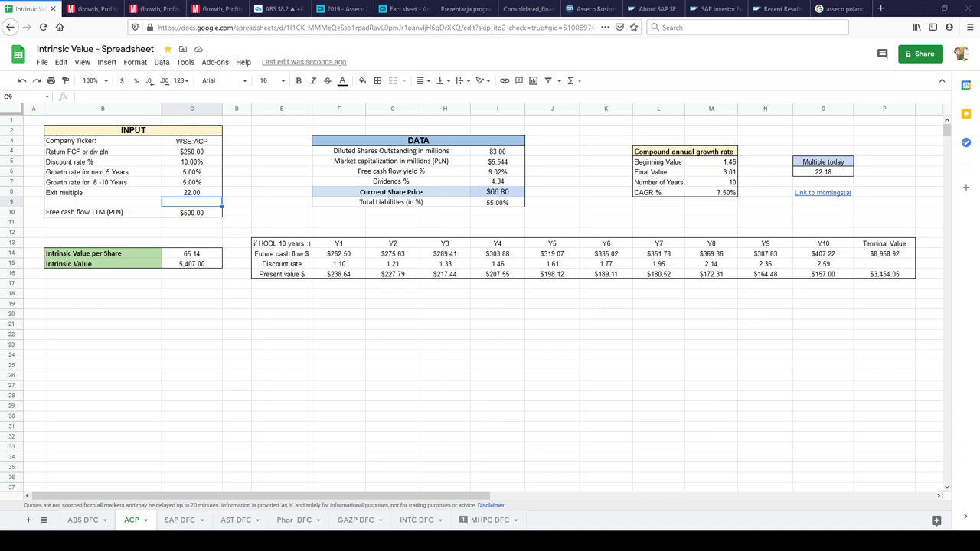
Open the Asseco fact sheet and highlight 'Warsaw Stock Exchange' and 'IT industry'
{"action": "left_click", "coordinate": [205, 144]}
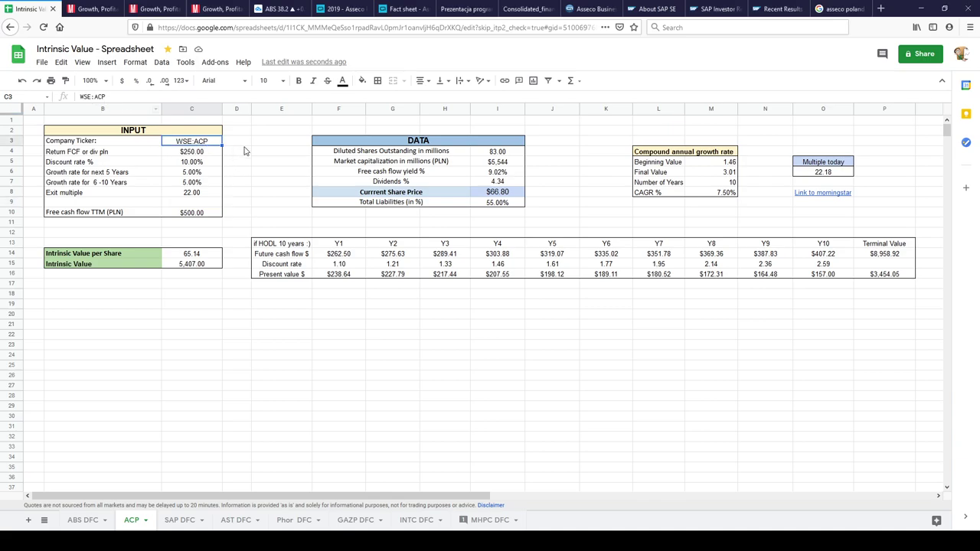
{"action": "left_click", "coordinate": [465, 9]}
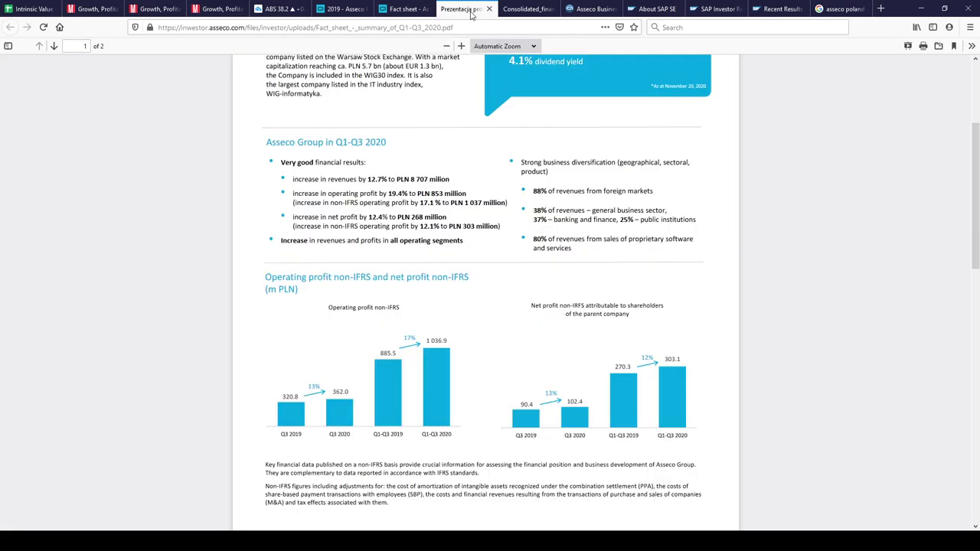
{"action": "scroll", "coordinate": [451, 229], "scroll_direction": "up", "scroll_amount": 3}
{"action": "scroll", "coordinate": [449, 229], "scroll_direction": "down", "scroll_amount": 1}
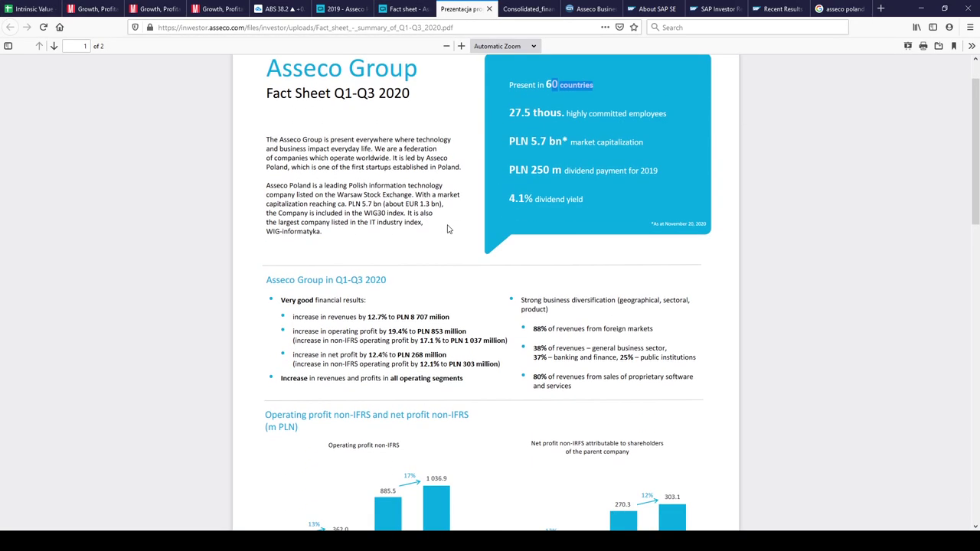
{"action": "left_click_drag", "start_coordinate": [336, 194], "coordinate": [411, 194]}
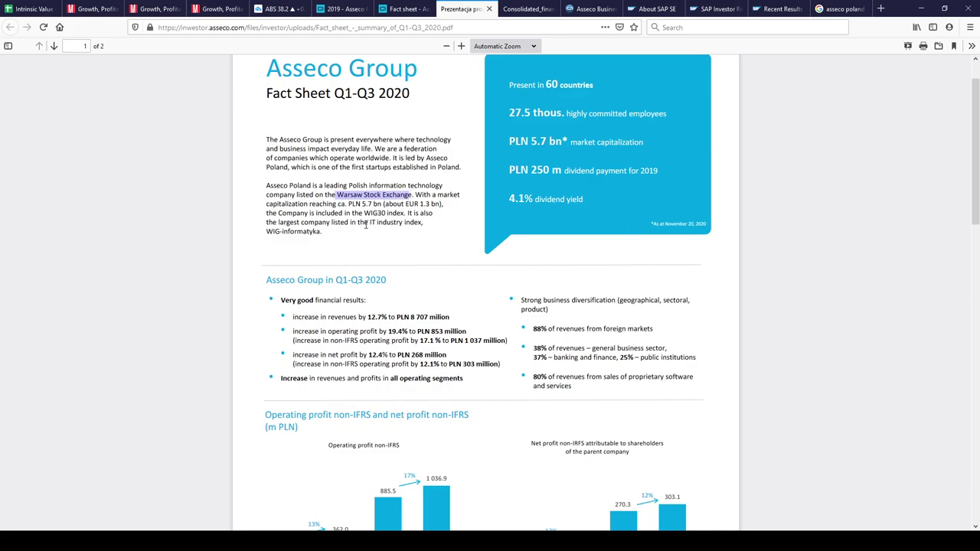
{"action": "left_click_drag", "start_coordinate": [371, 222], "coordinate": [402, 222]}
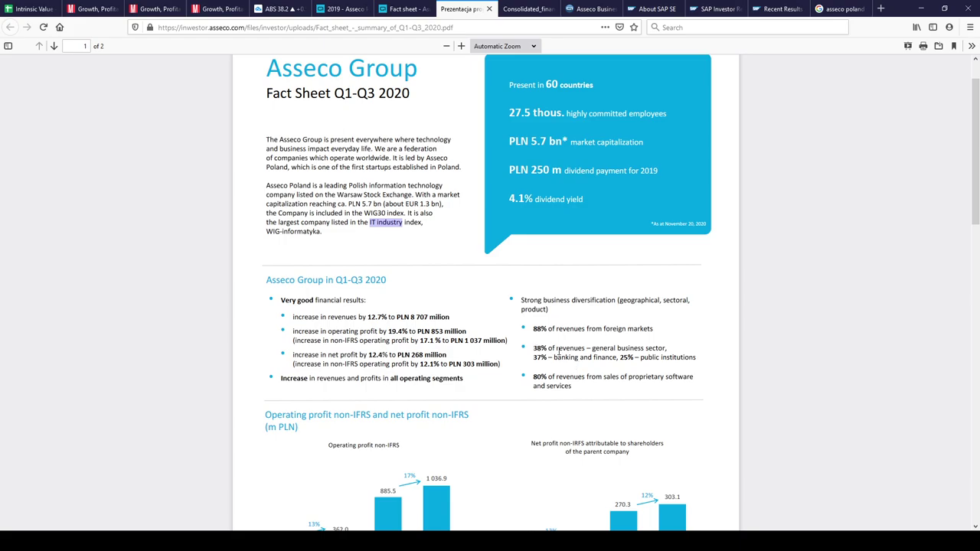
Highlight the 38% general business and 37% banking and finance shares, then review both pages
{"action": "left_click_drag", "start_coordinate": [593, 349], "coordinate": [666, 349]}
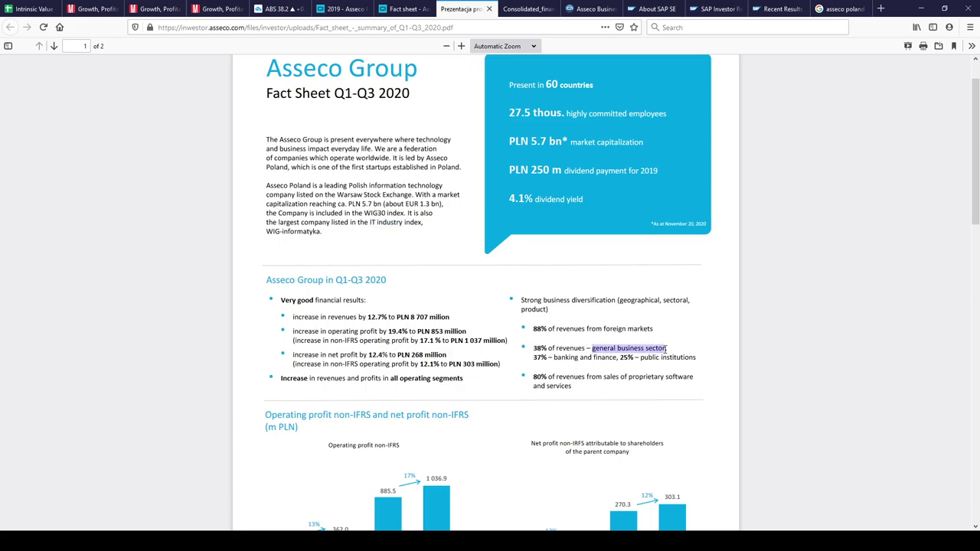
{"action": "left_click_drag", "start_coordinate": [554, 357], "coordinate": [696, 359]}
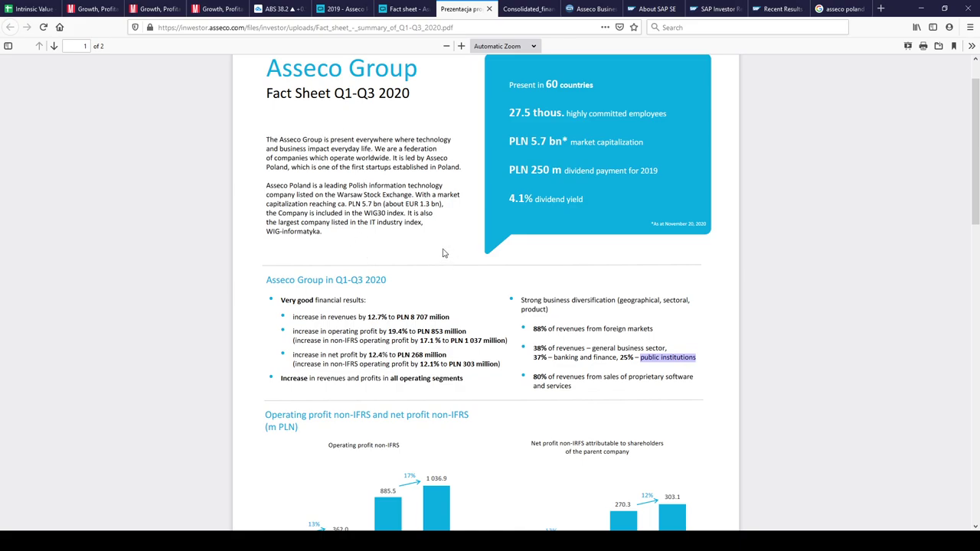
{"action": "scroll", "coordinate": [393, 153], "scroll_direction": "up", "scroll_amount": 1}
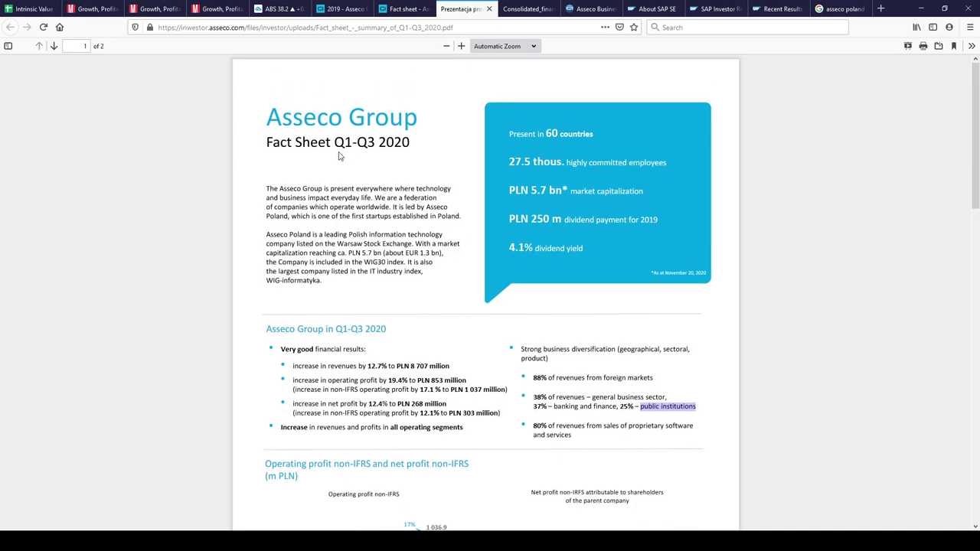
{"action": "scroll", "coordinate": [384, 309], "scroll_direction": "down", "scroll_amount": 15}
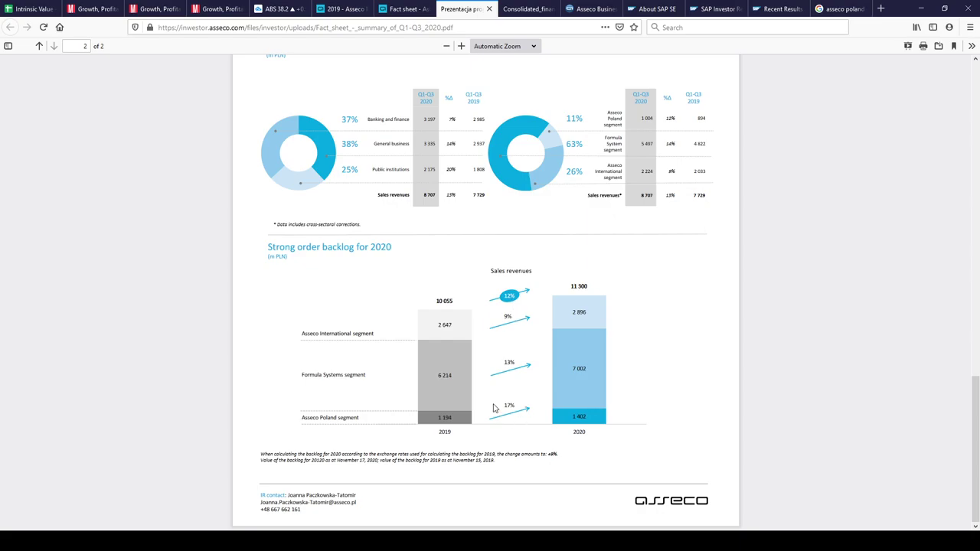
{"action": "scroll", "coordinate": [510, 349], "scroll_direction": "up", "scroll_amount": 4}
{"action": "scroll", "coordinate": [509, 350], "scroll_direction": "up", "scroll_amount": 3}
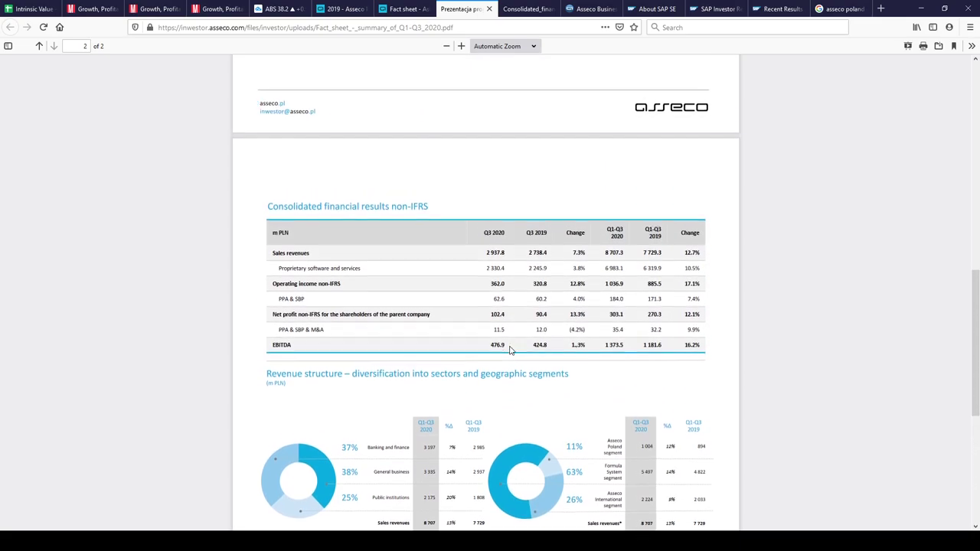
Highlight Asseco Poland's Dividends and Revenue history rows in Morningstar Key Ratios
{"action": "left_click", "coordinate": [138, 8]}
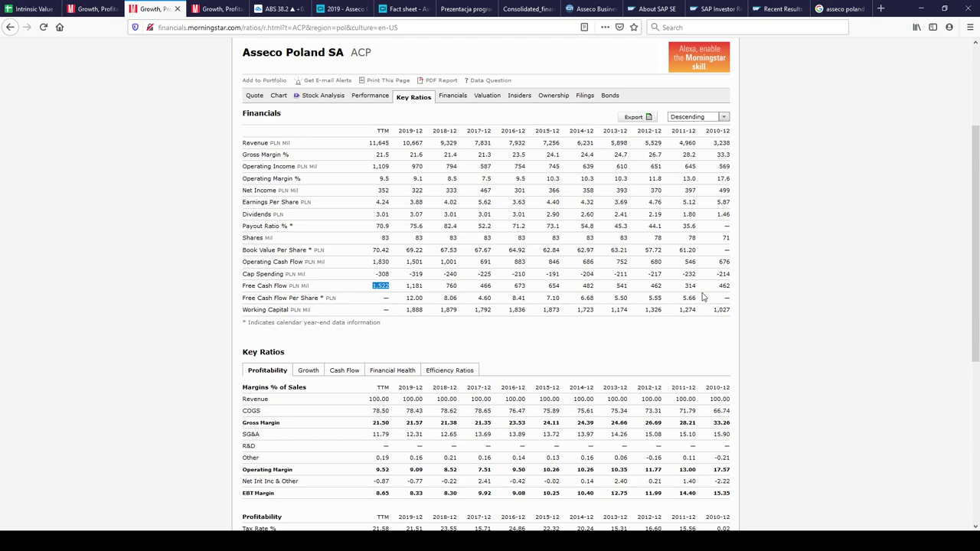
{"action": "left_click", "coordinate": [406, 239]}
{"action": "left_click_drag", "start_coordinate": [729, 216], "coordinate": [377, 218]}
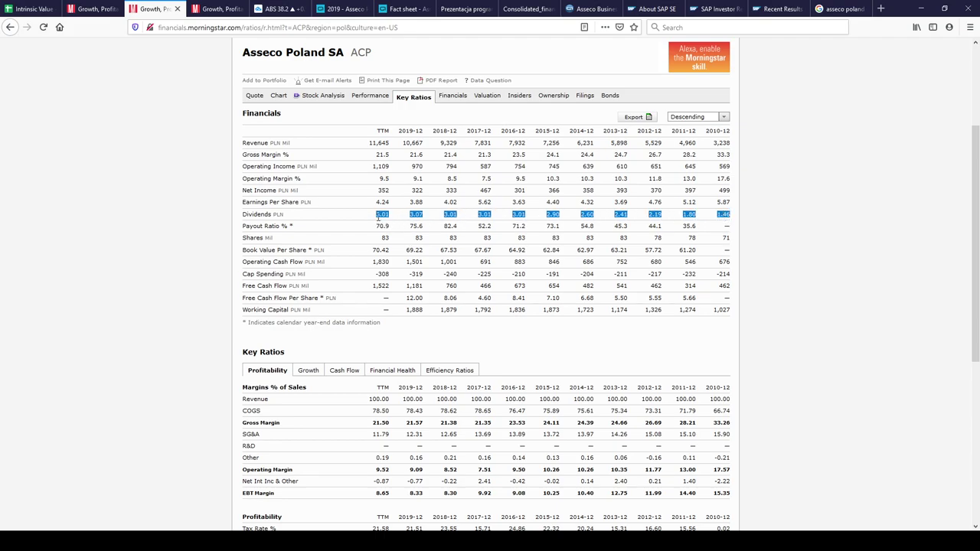
{"action": "left_click_drag", "start_coordinate": [716, 144], "coordinate": [371, 144]}
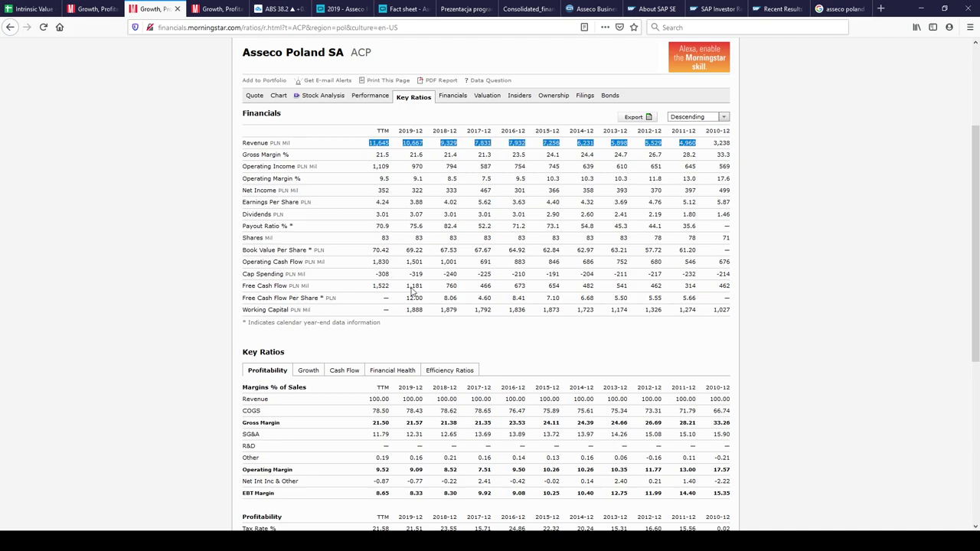
Highlight the Free Cash Flow row and its TTM and 2019 values, then return to the spreadsheet
{"action": "left_click_drag", "start_coordinate": [712, 288], "coordinate": [285, 285]}
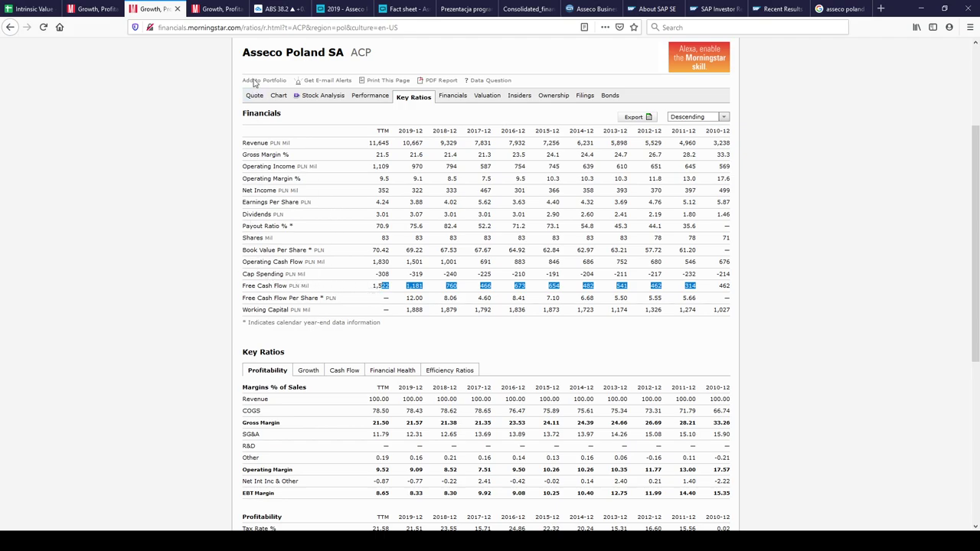
{"action": "left_click", "coordinate": [375, 286]}
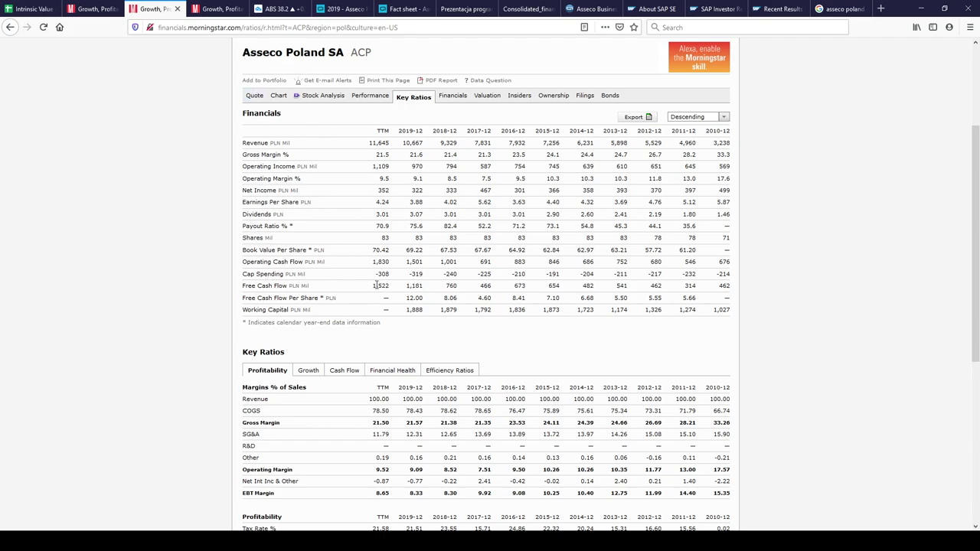
{"action": "left_click_drag", "start_coordinate": [373, 287], "coordinate": [419, 287]}
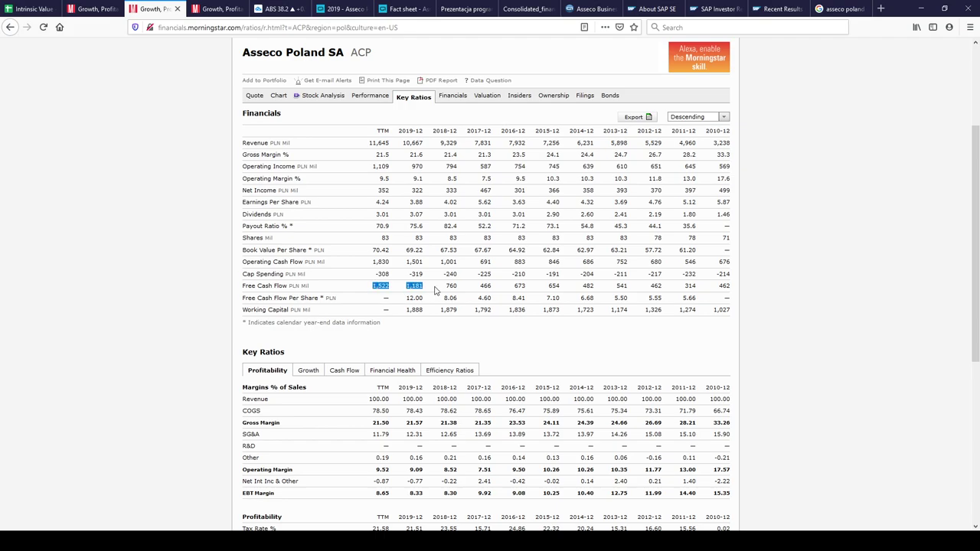
{"action": "left_click", "coordinate": [35, 9]}
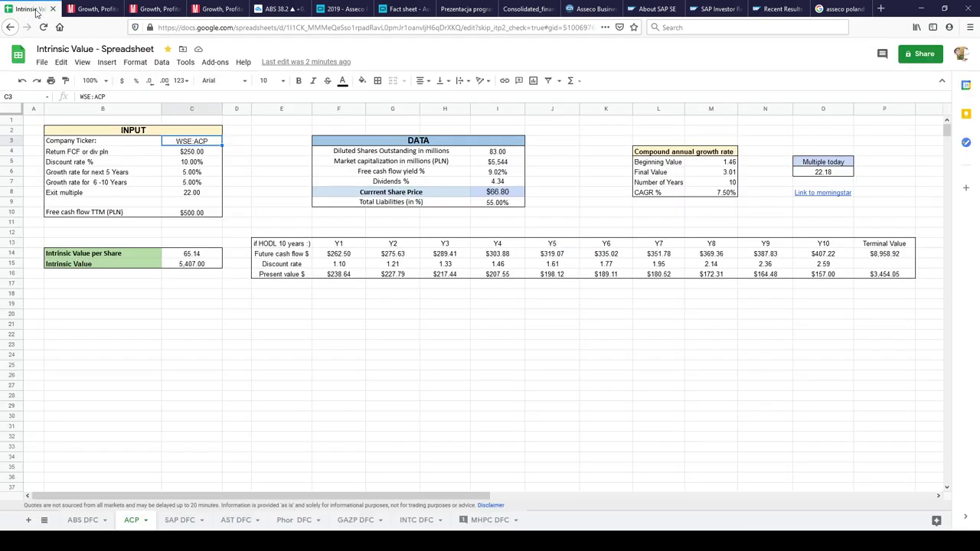
Check ACP's ticker, $250.00 Return FCF, 10% discount rate and the 5% and years 6–10 growth rates
{"action": "left_click", "coordinate": [255, 337]}
{"action": "left_click", "coordinate": [184, 144]}
{"action": "left_click", "coordinate": [186, 153]}
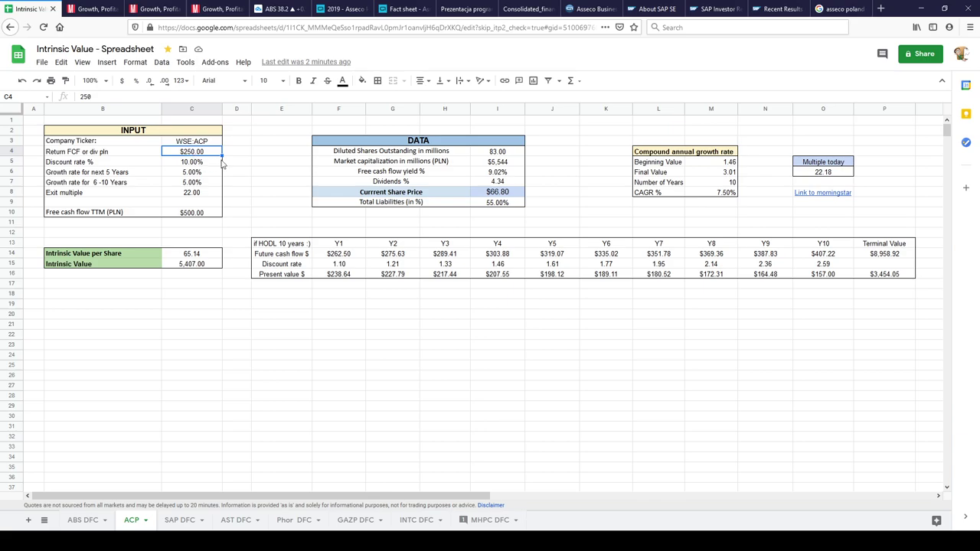
{"action": "left_click", "coordinate": [201, 165]}
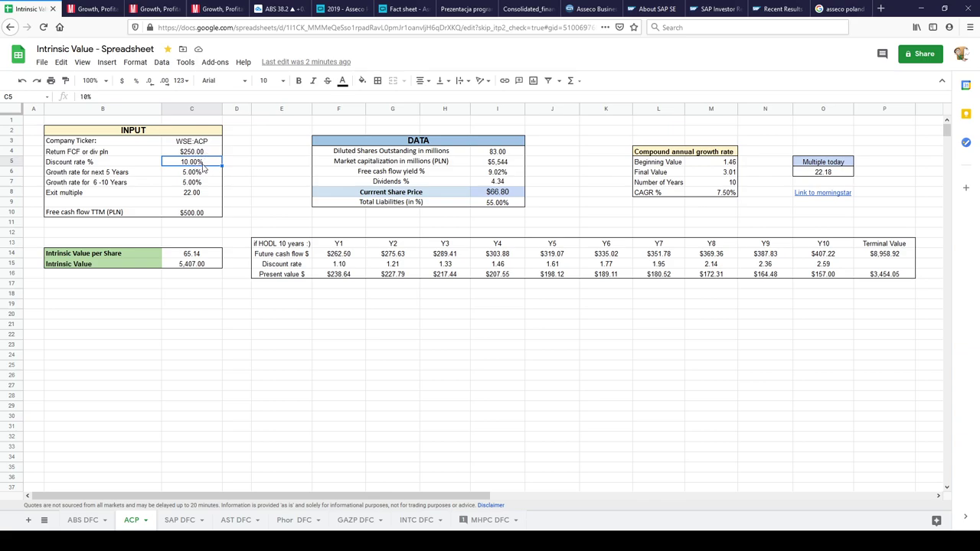
{"action": "left_click", "coordinate": [204, 175]}
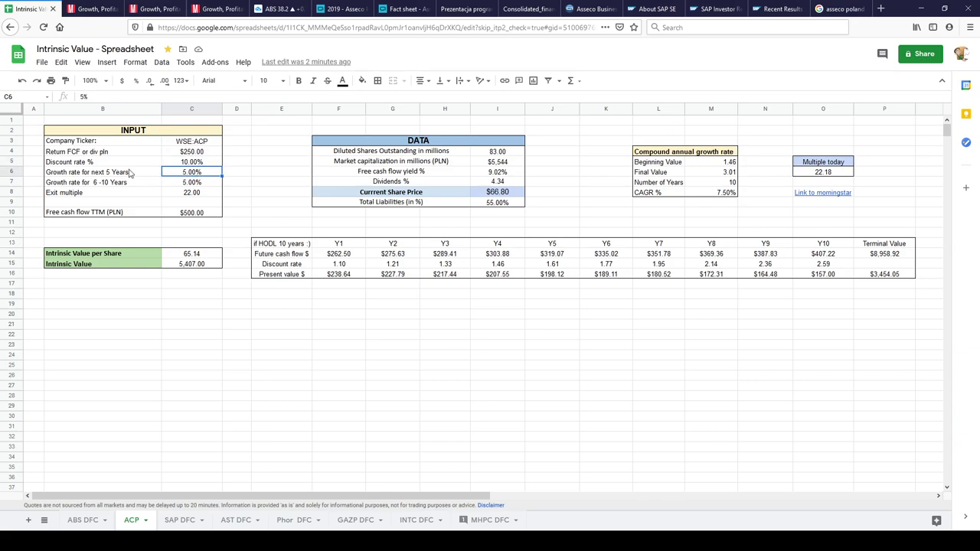
{"action": "left_click", "coordinate": [193, 184]}
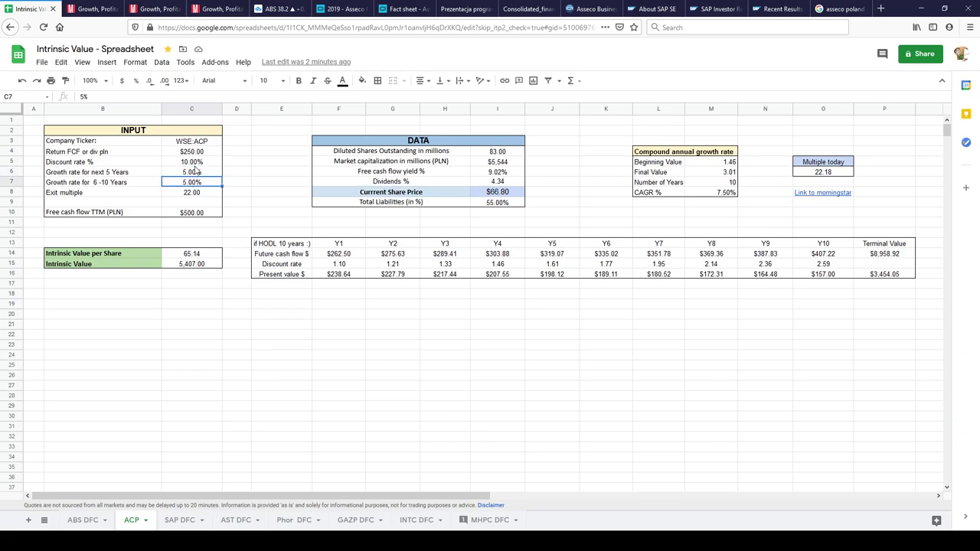
Check the CAGR in M8, 22 exit multiple and $500.00 TTM FCF against Morningstar's 1,522
{"action": "left_click", "coordinate": [727, 164]}
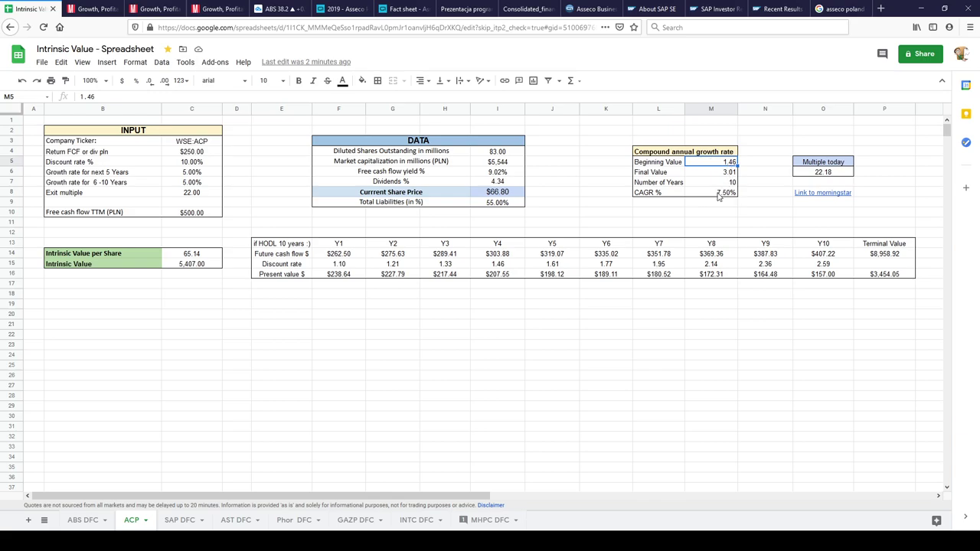
{"action": "left_click", "coordinate": [717, 193]}
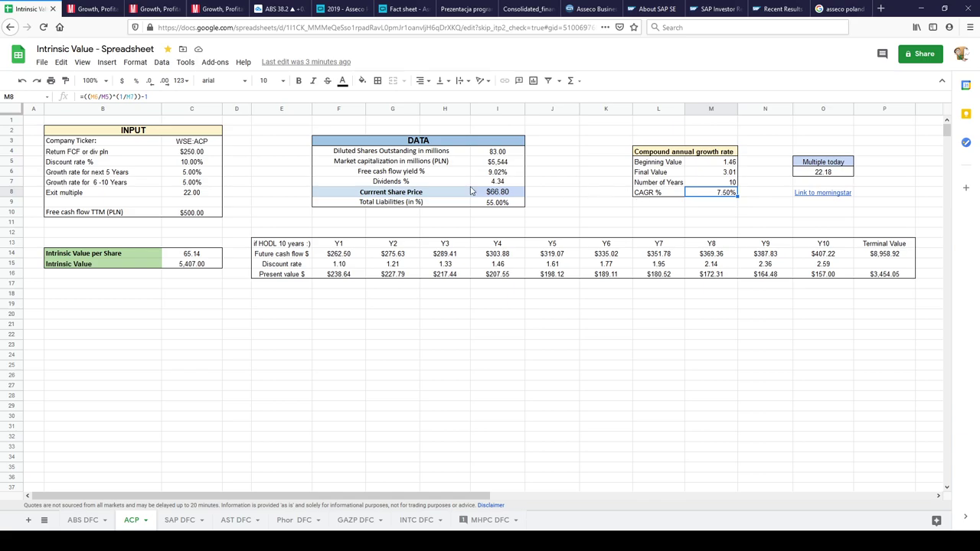
{"action": "left_click", "coordinate": [190, 184]}
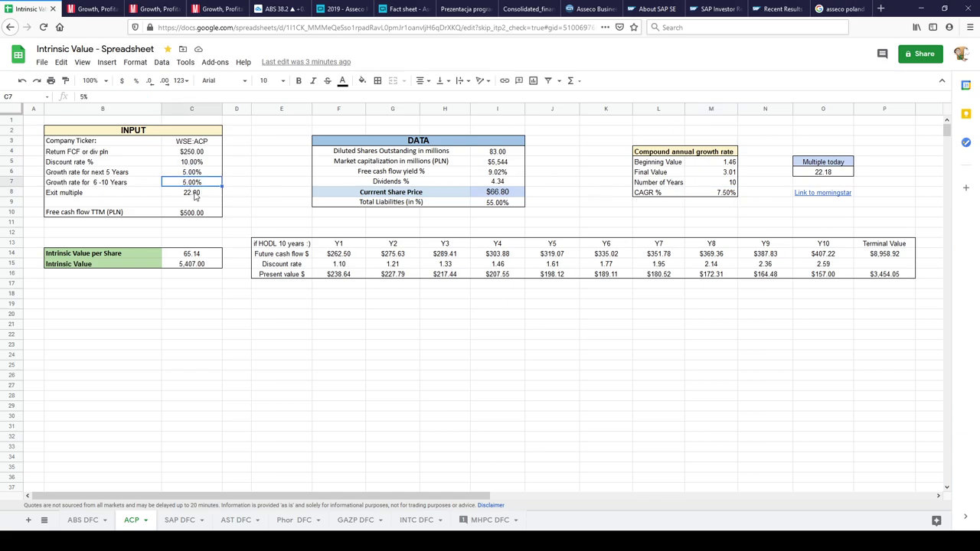
{"action": "left_click", "coordinate": [196, 197]}
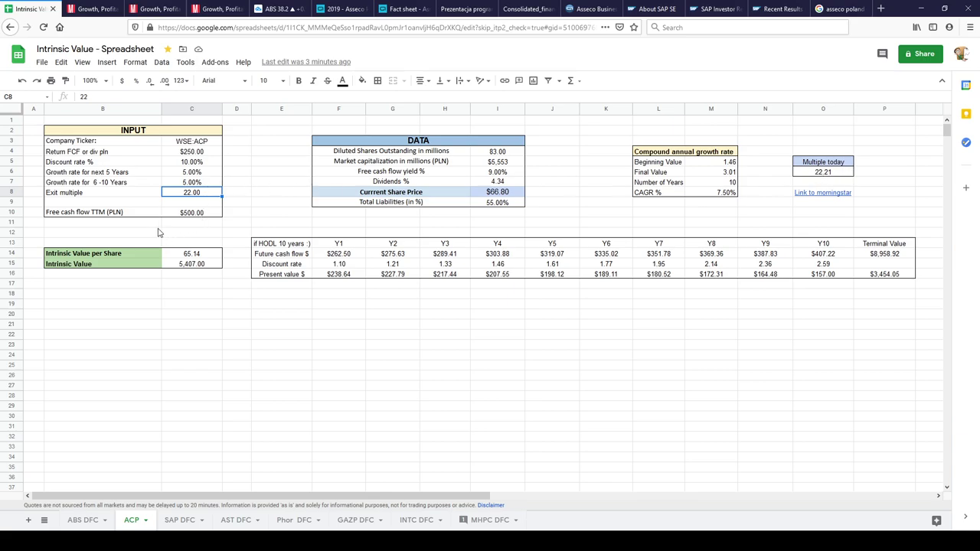
{"action": "left_click", "coordinate": [189, 215]}
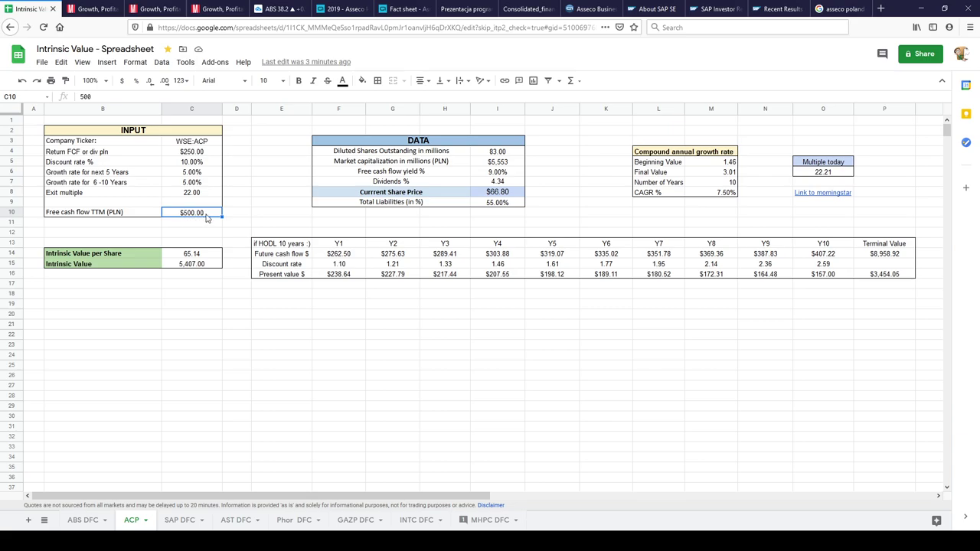
{"action": "left_click", "coordinate": [167, 17]}
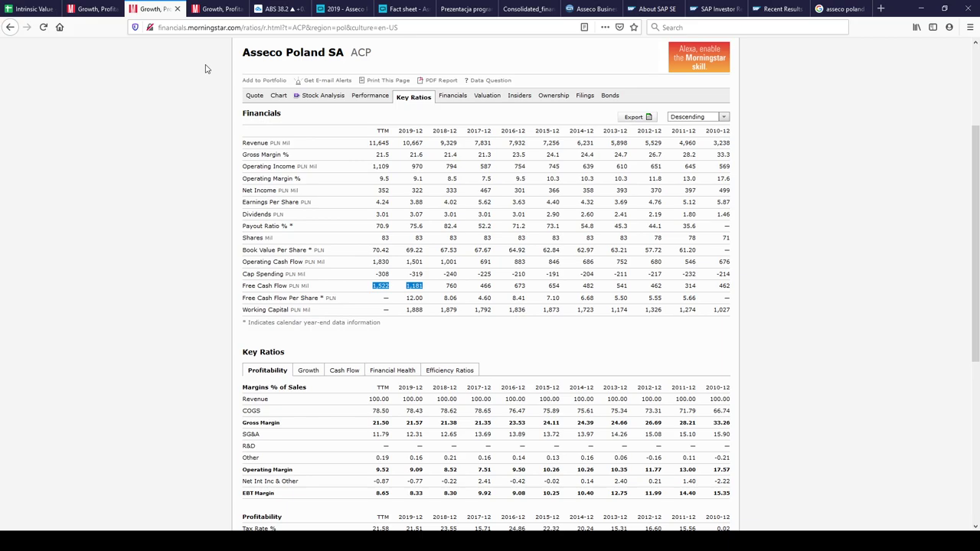
{"action": "left_click_drag", "start_coordinate": [369, 288], "coordinate": [390, 287]}
Inspect ACP's intrinsic value per share, FCF yield, dividends and live share price formulas, glancing at ABS DFC
{"action": "left_click", "coordinate": [31, 9]}
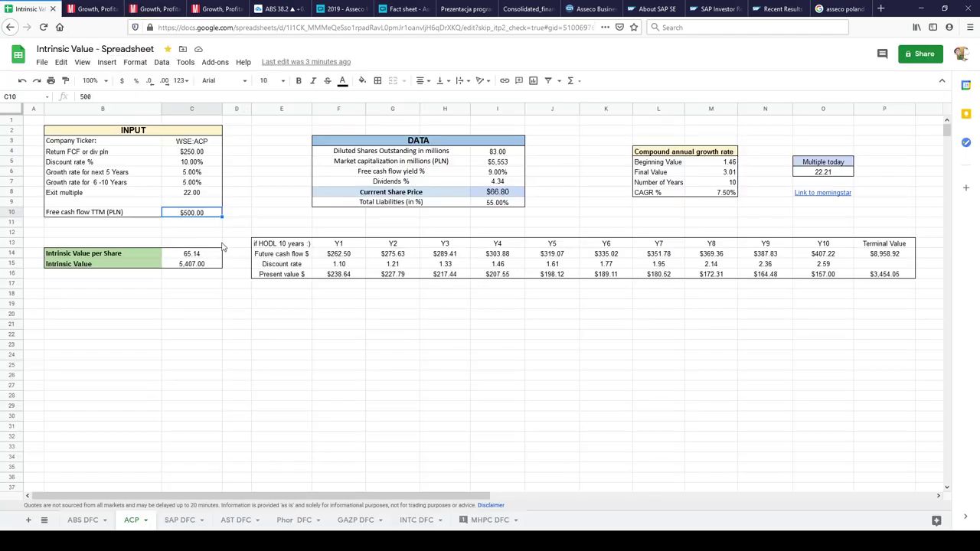
{"action": "left_click", "coordinate": [203, 255]}
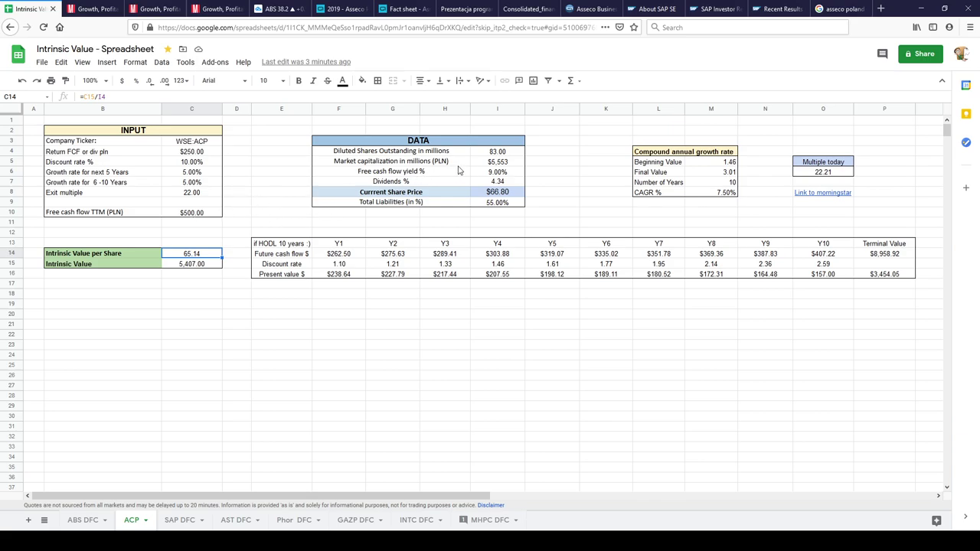
{"action": "left_click", "coordinate": [491, 174]}
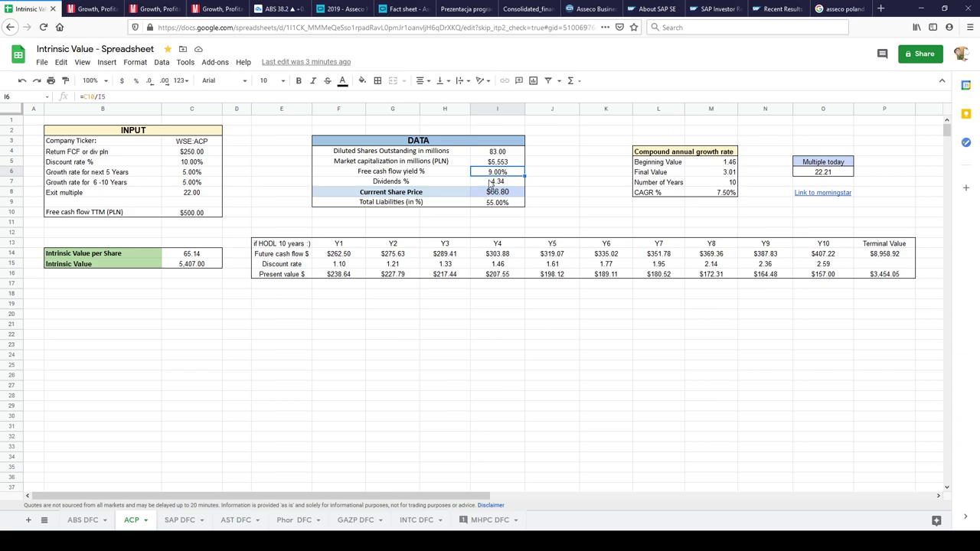
{"action": "left_click", "coordinate": [491, 182]}
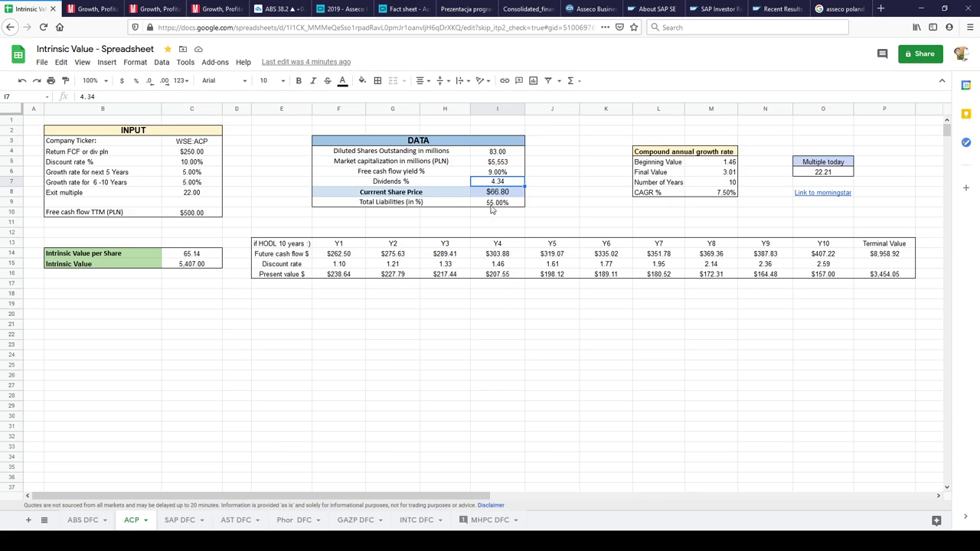
{"action": "left_click", "coordinate": [500, 194]}
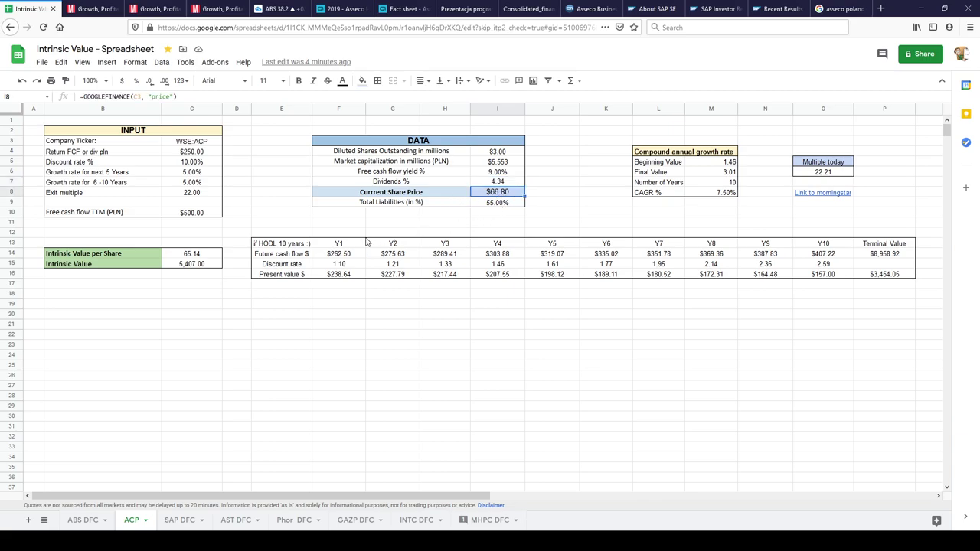
{"action": "left_click", "coordinate": [189, 258]}
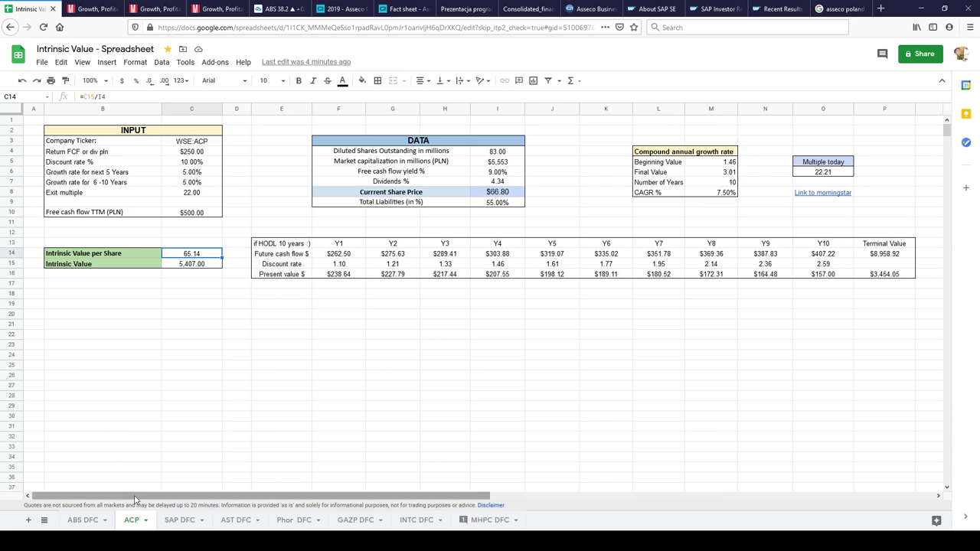
{"action": "left_click", "coordinate": [81, 520]}
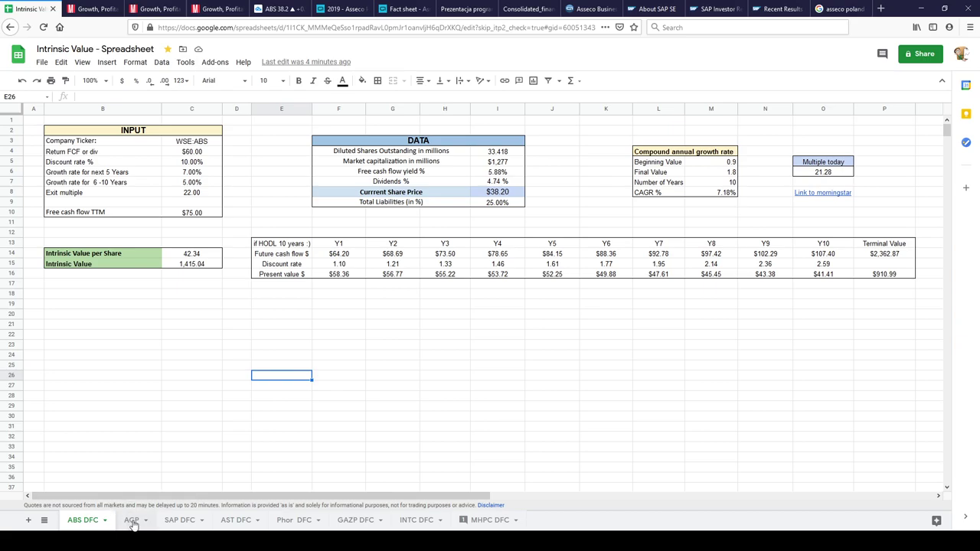
{"action": "left_click", "coordinate": [132, 522]}
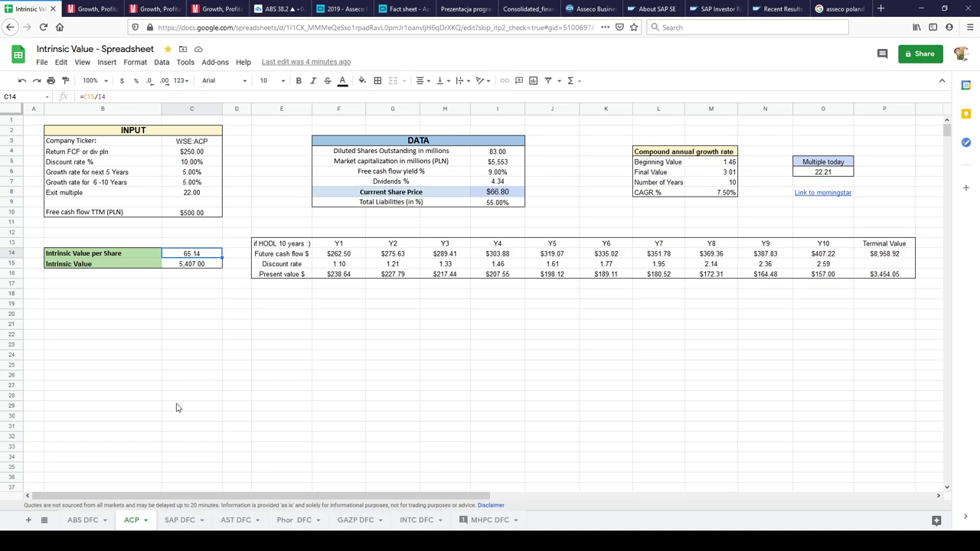
Mark the Asseco International, Formula Systems and Asseco Poland backlog segments in the presentation PDF
{"action": "left_click", "coordinate": [405, 9]}
{"action": "left_click", "coordinate": [463, 9]}
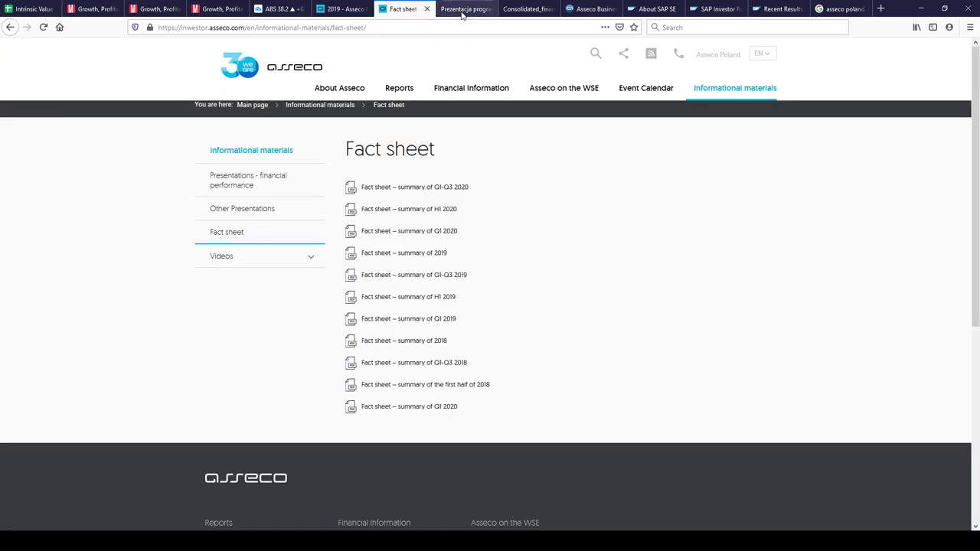
{"action": "scroll", "coordinate": [454, 314], "scroll_direction": "down", "scroll_amount": 10}
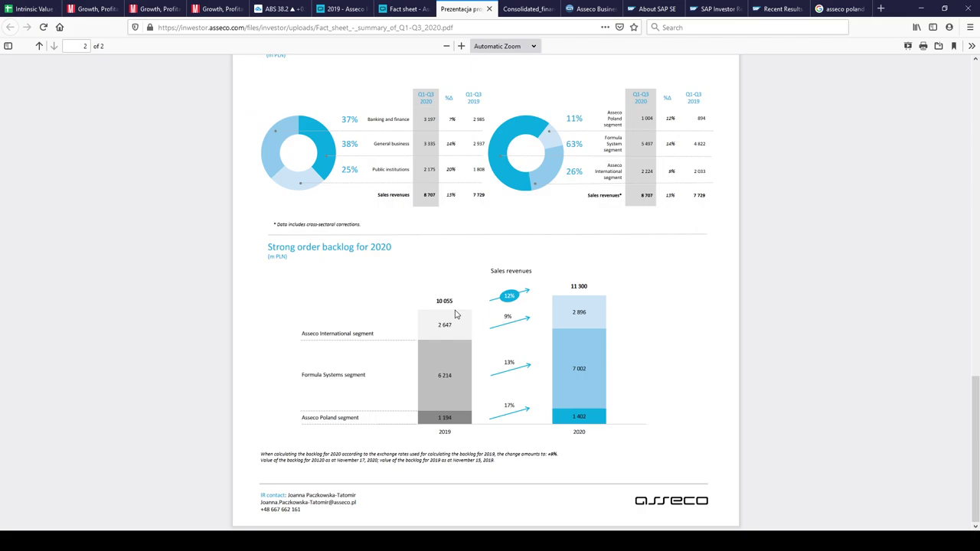
{"action": "left_click_drag", "start_coordinate": [301, 337], "coordinate": [376, 339]}
{"action": "left_click", "coordinate": [310, 377]}
{"action": "left_click_drag", "start_coordinate": [310, 377], "coordinate": [368, 381]}
{"action": "left_click_drag", "start_coordinate": [303, 417], "coordinate": [405, 406]}
{"action": "left_click", "coordinate": [33, 8]}
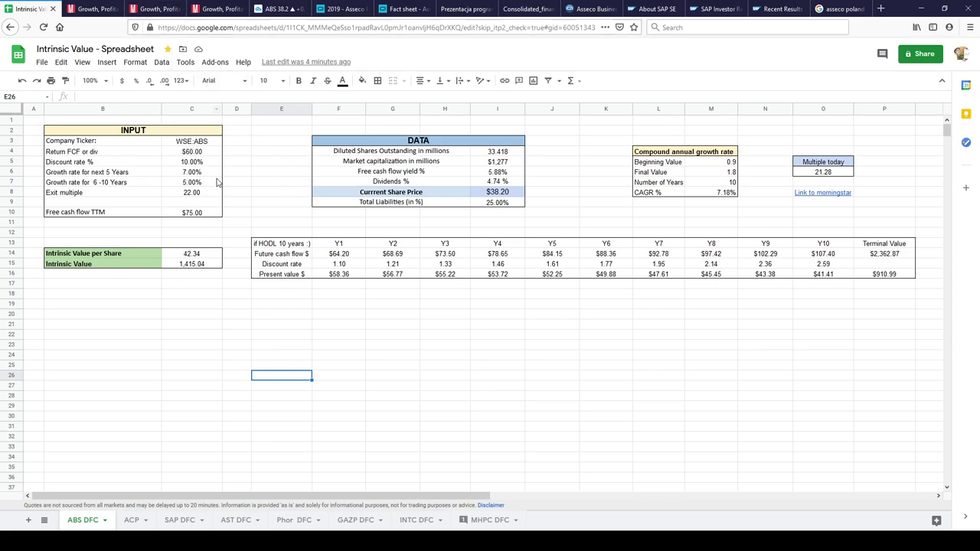
{"action": "left_click", "coordinate": [197, 215]}
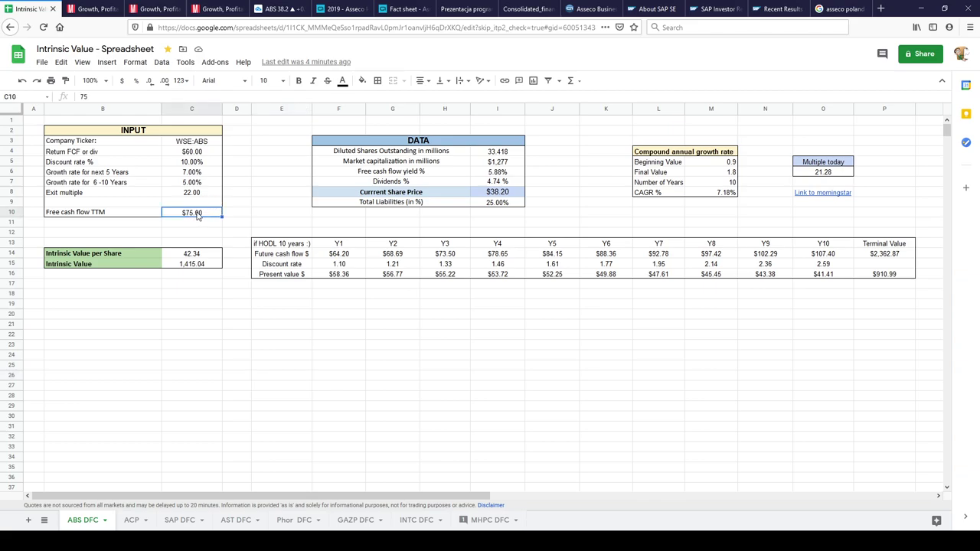
{"action": "left_click", "coordinate": [202, 154]}
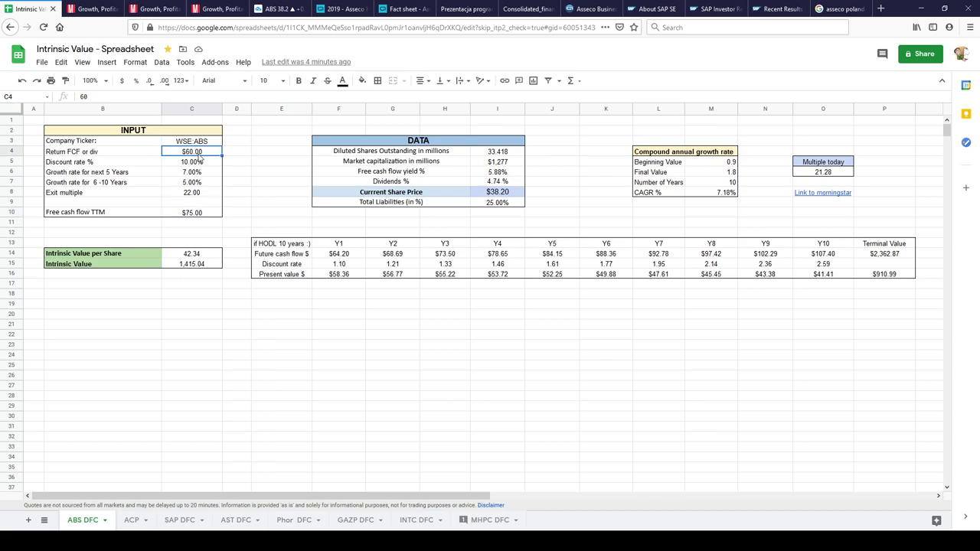
{"action": "left_click", "coordinate": [200, 163]}
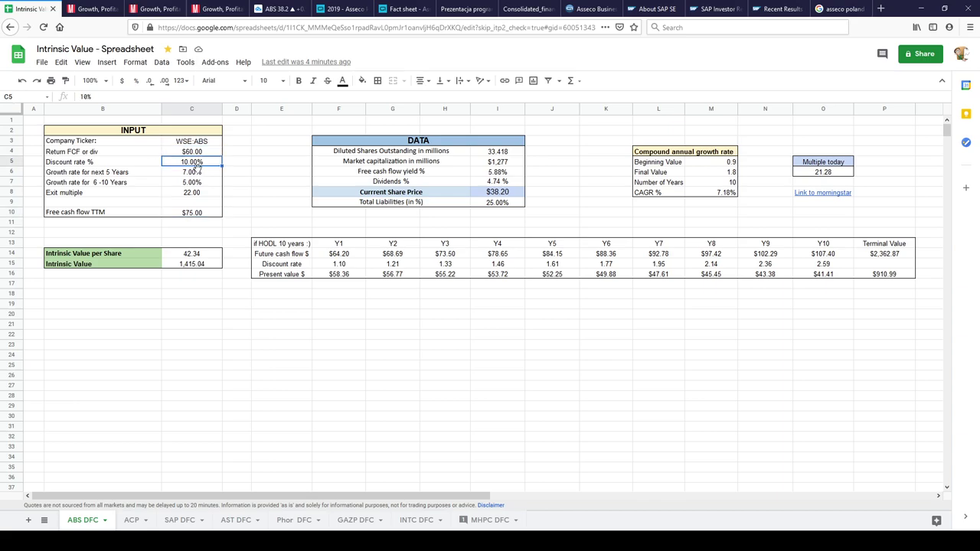
{"action": "left_click", "coordinate": [194, 173]}
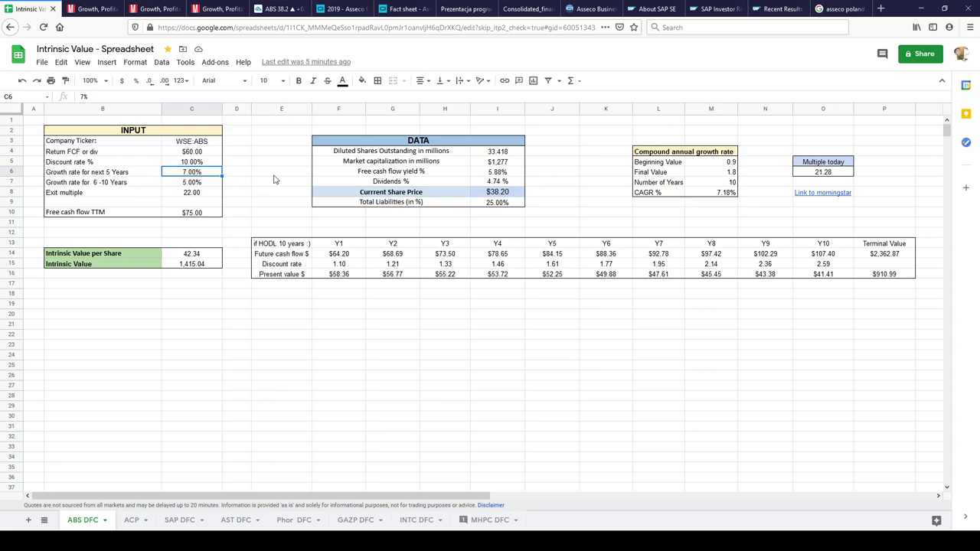
{"action": "left_click", "coordinate": [704, 164]}
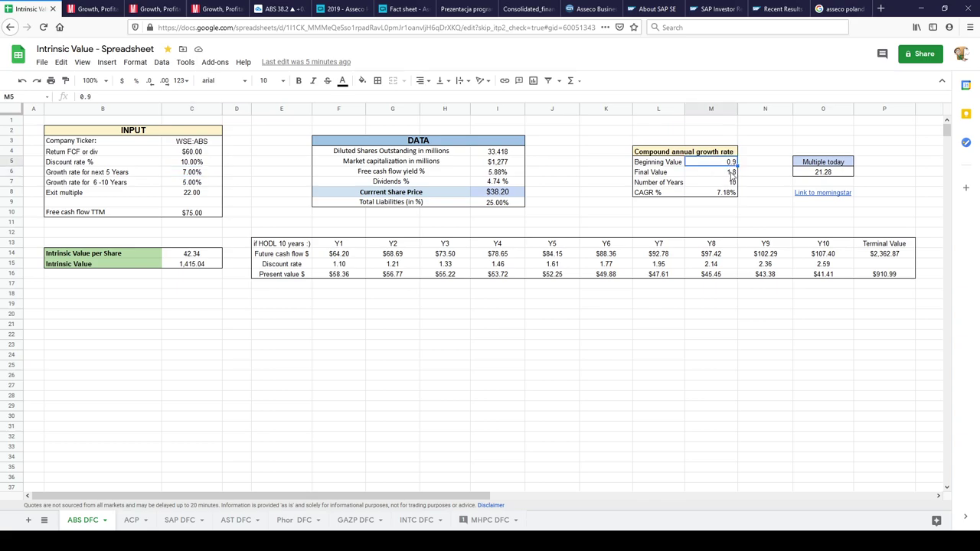
{"action": "left_click", "coordinate": [724, 193]}
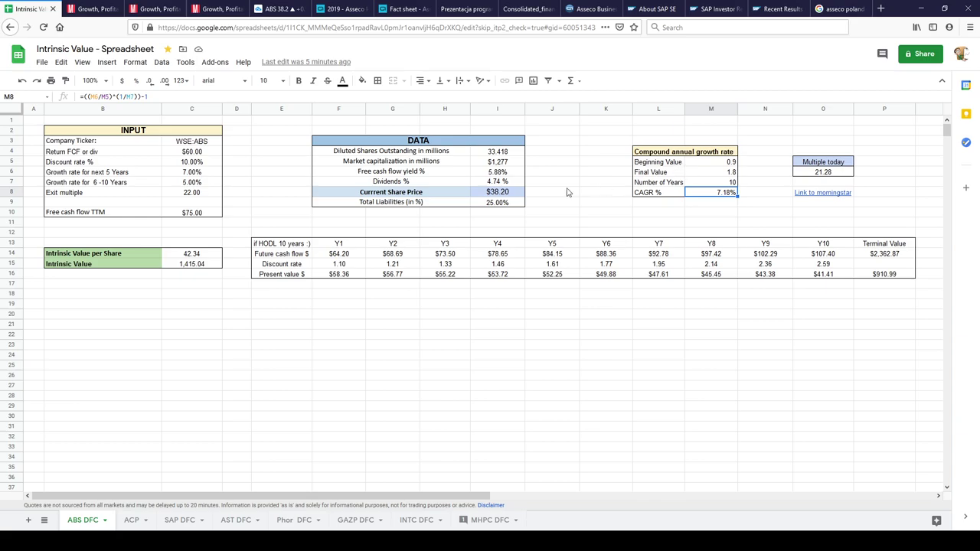
{"action": "left_click", "coordinate": [195, 216]}
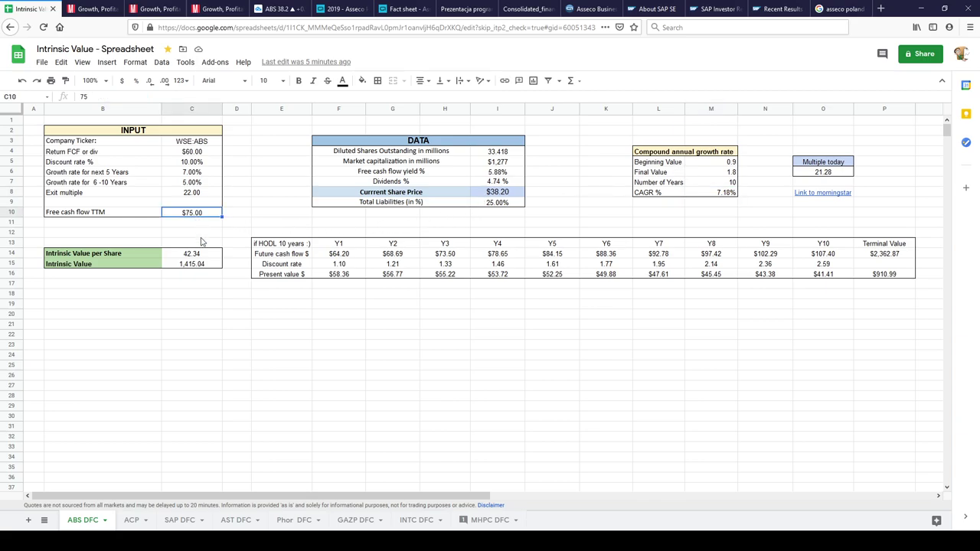
{"action": "left_click", "coordinate": [203, 256]}
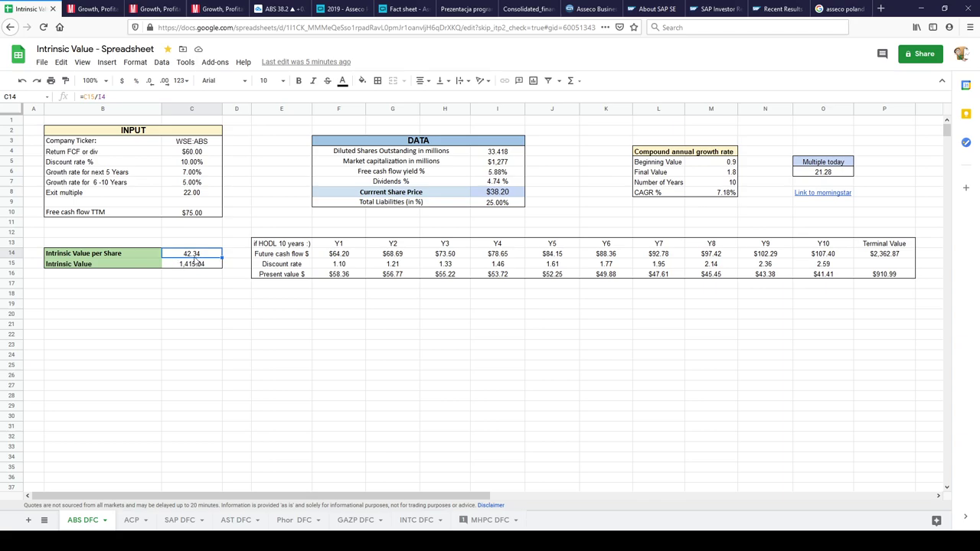
{"action": "left_click", "coordinate": [499, 195]}
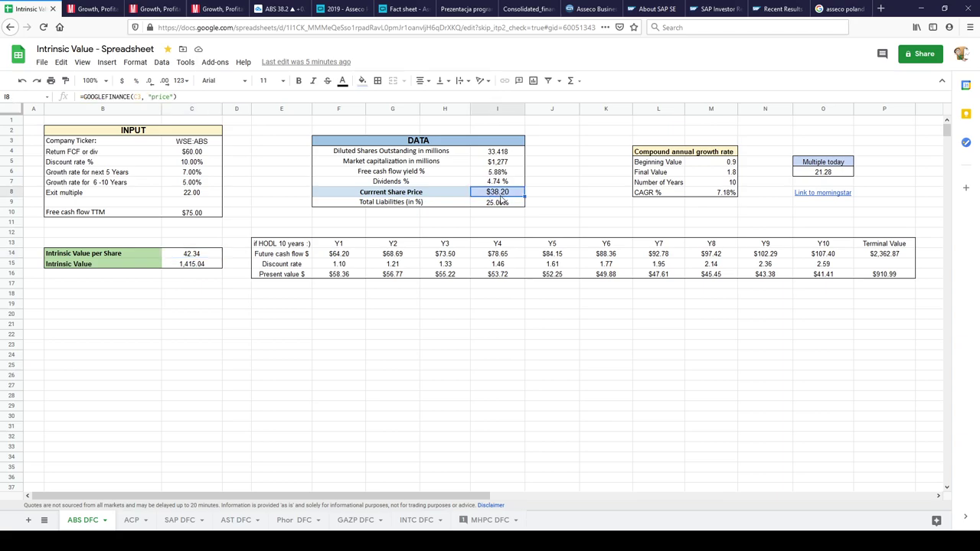
{"action": "left_click", "coordinate": [502, 174]}
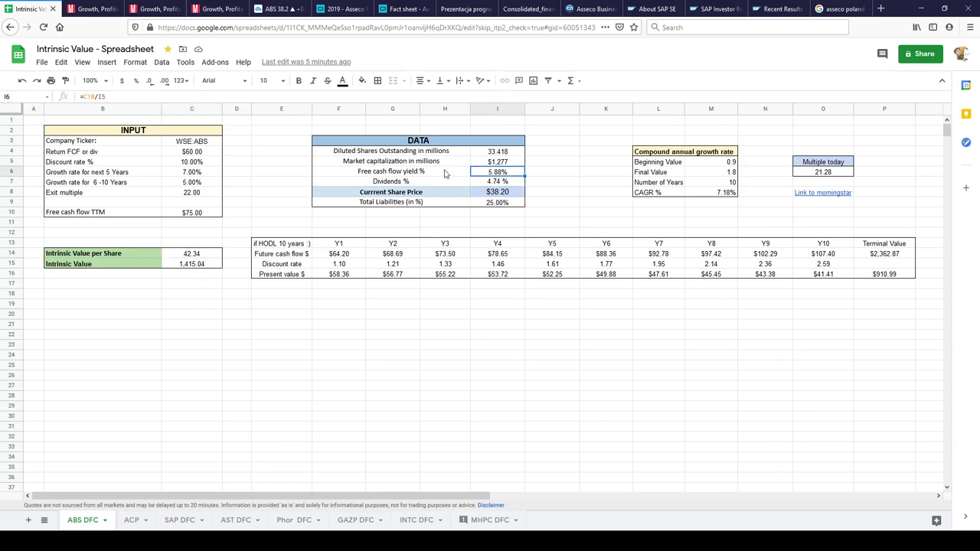
{"action": "left_click", "coordinate": [505, 182]}
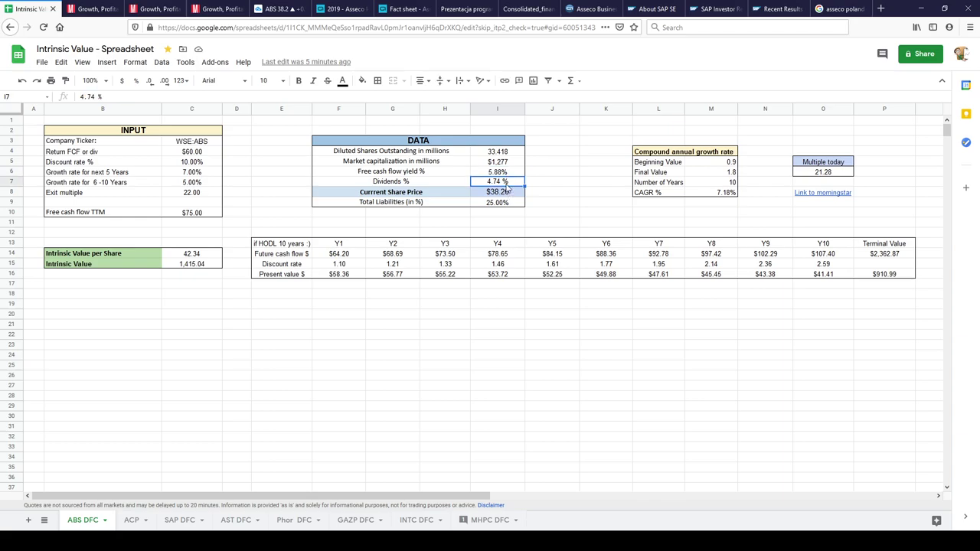
{"action": "left_click", "coordinate": [505, 204]}
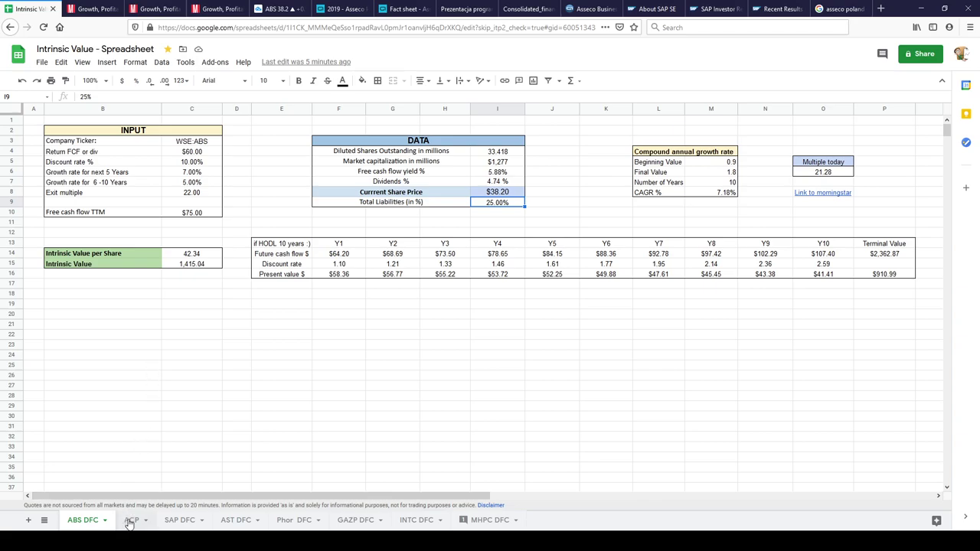
Show the ACP sheet, then open the consolidated Q1–Q3 2020 financial report PDF
{"action": "left_click", "coordinate": [130, 521]}
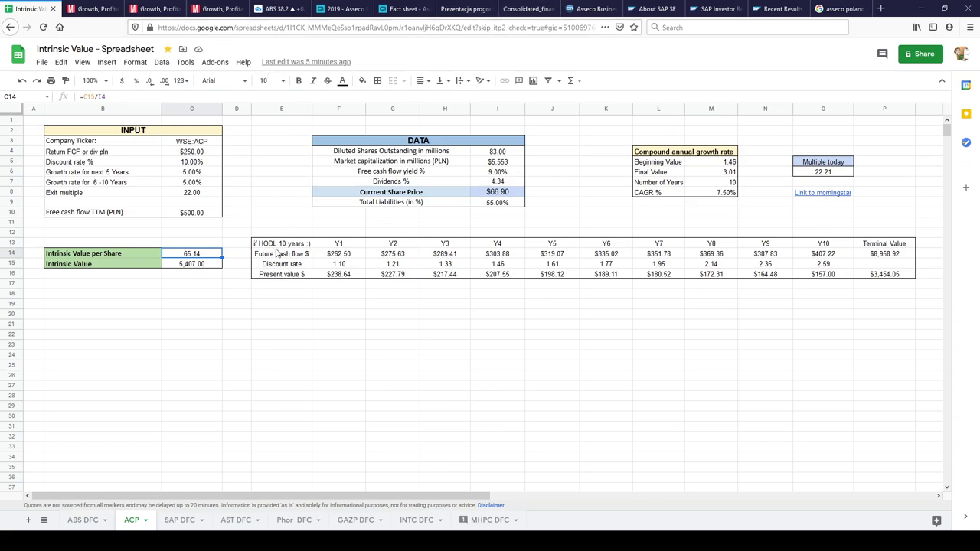
{"action": "left_click", "coordinate": [467, 8]}
{"action": "left_click", "coordinate": [528, 9]}
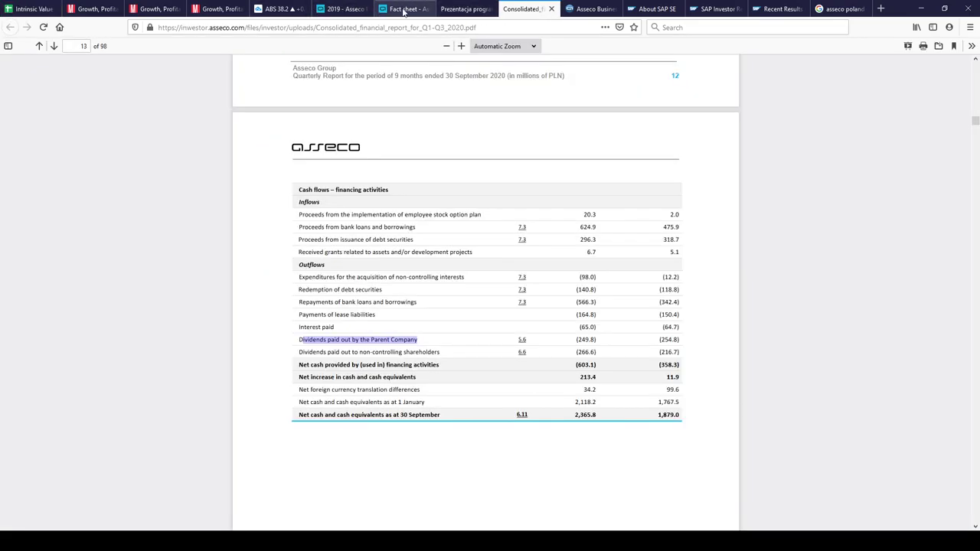
Glance at the Asseco Business Solutions cash flow statement, then go back to the ACP sheet
{"action": "left_click", "coordinate": [581, 9]}
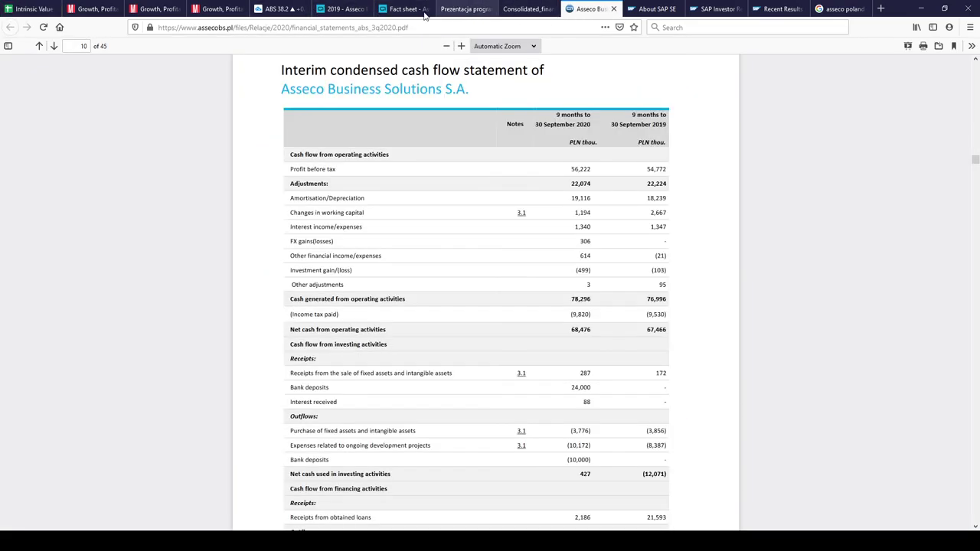
{"action": "left_click", "coordinate": [30, 9]}
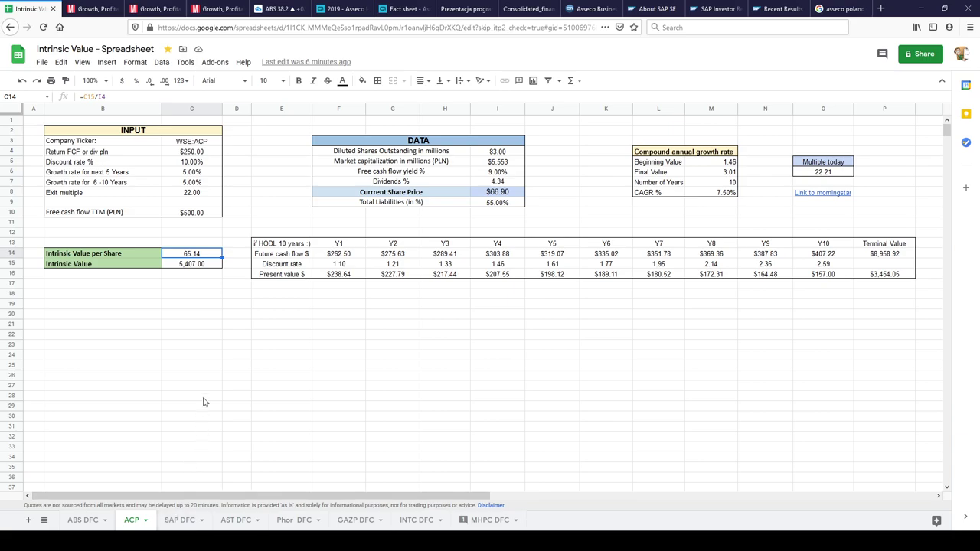
Open the SAP DFC sheet and check its ticker, free cash flow input and discount rate
{"action": "left_click", "coordinate": [182, 522]}
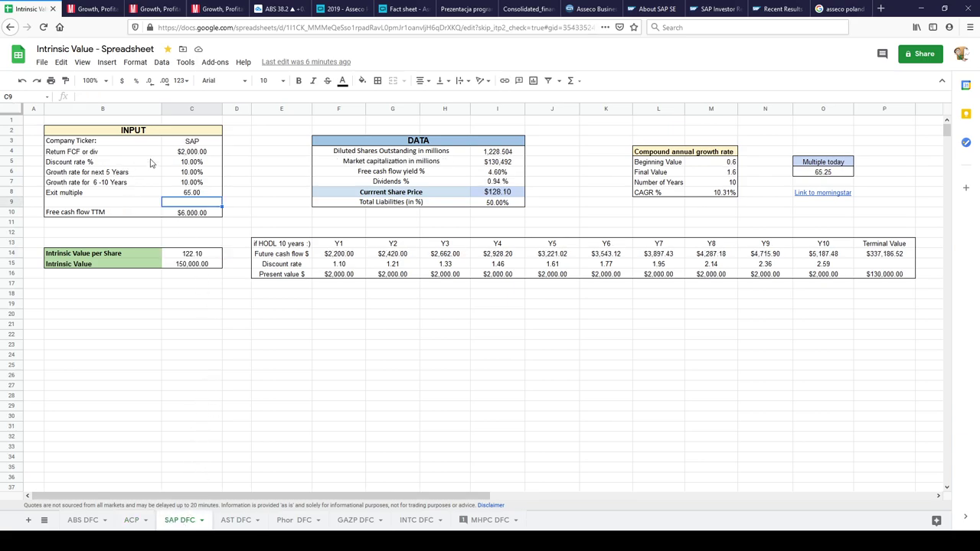
{"action": "left_click", "coordinate": [192, 142]}
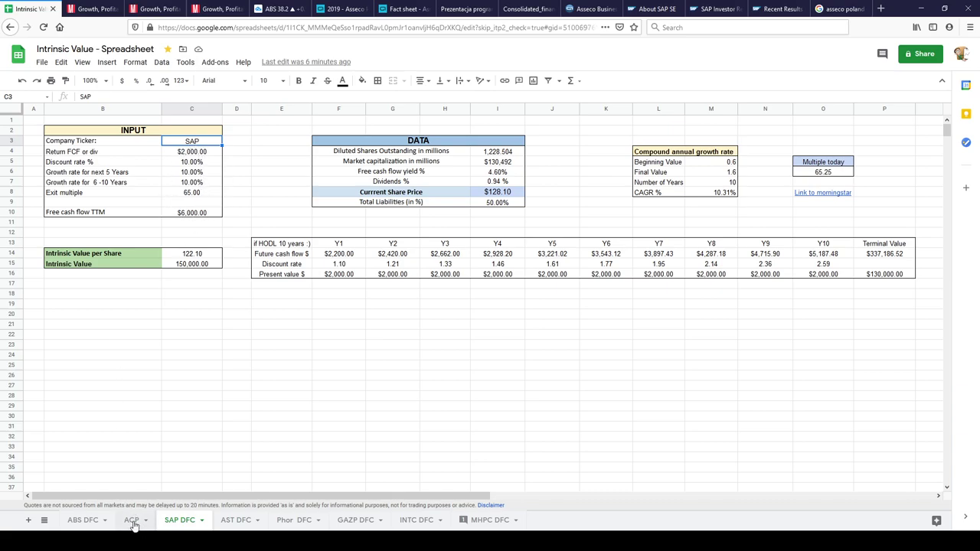
{"action": "left_click", "coordinate": [81, 521]}
{"action": "left_click", "coordinate": [179, 521]}
{"action": "left_click", "coordinate": [200, 151]}
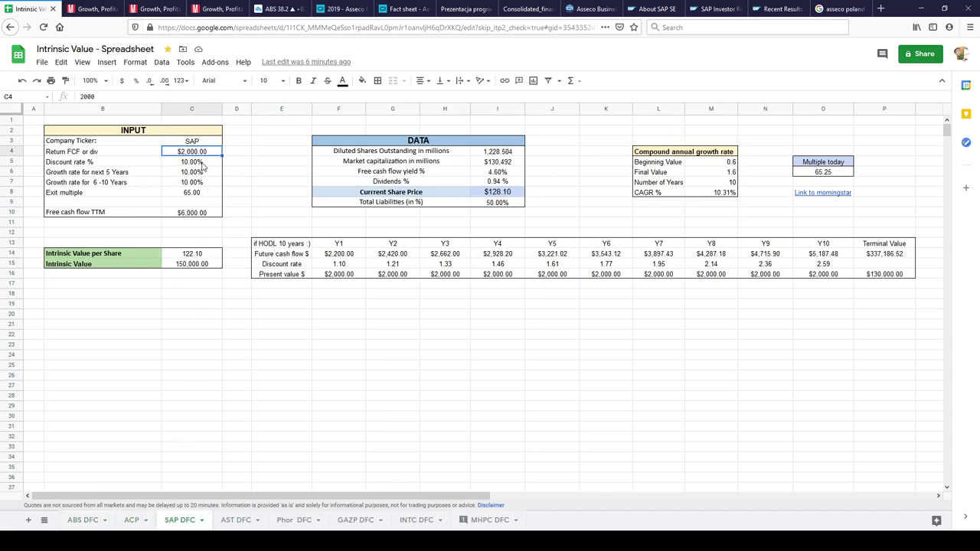
{"action": "left_click", "coordinate": [198, 164]}
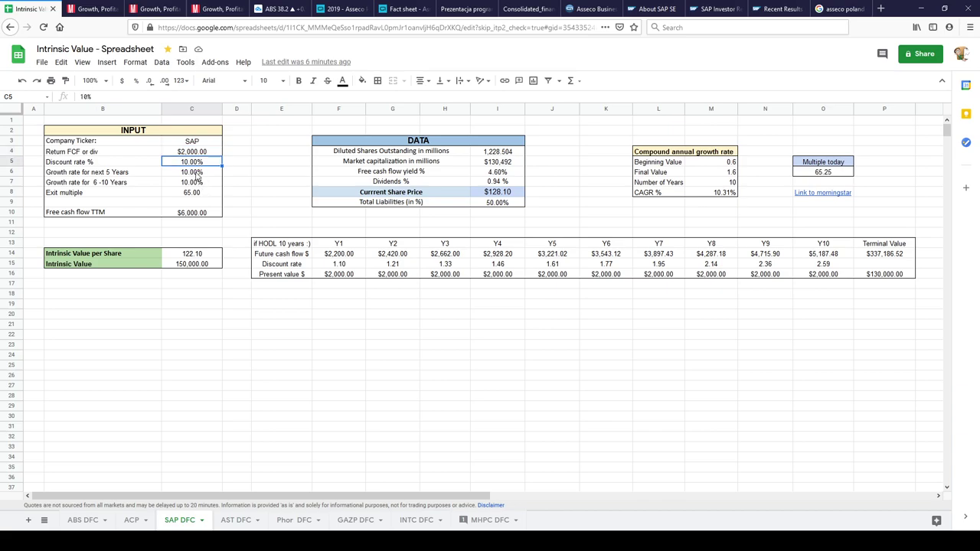
Review SAP's growth rates and the CAGR formula in M8, ending on the C10 TTM free cash flow
{"action": "left_click", "coordinate": [195, 183]}
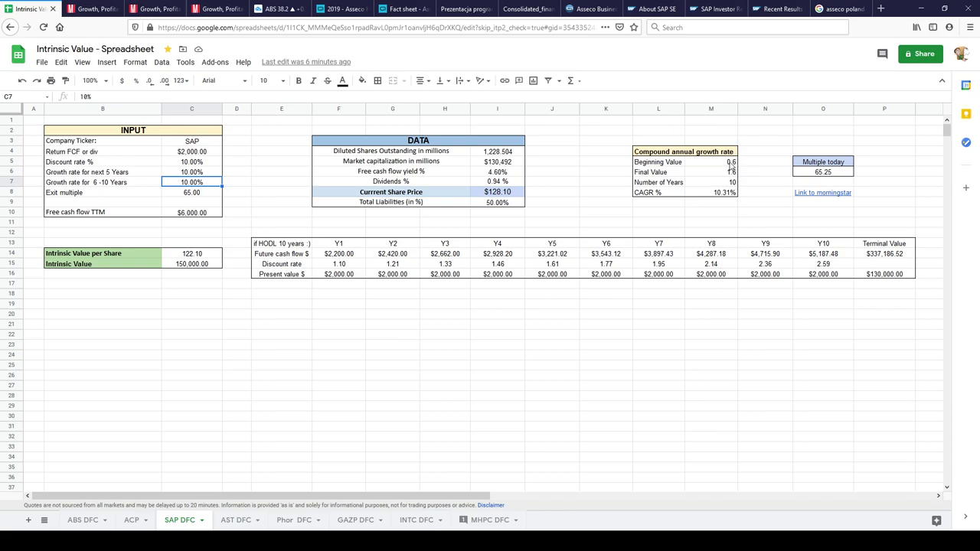
{"action": "left_click", "coordinate": [726, 194]}
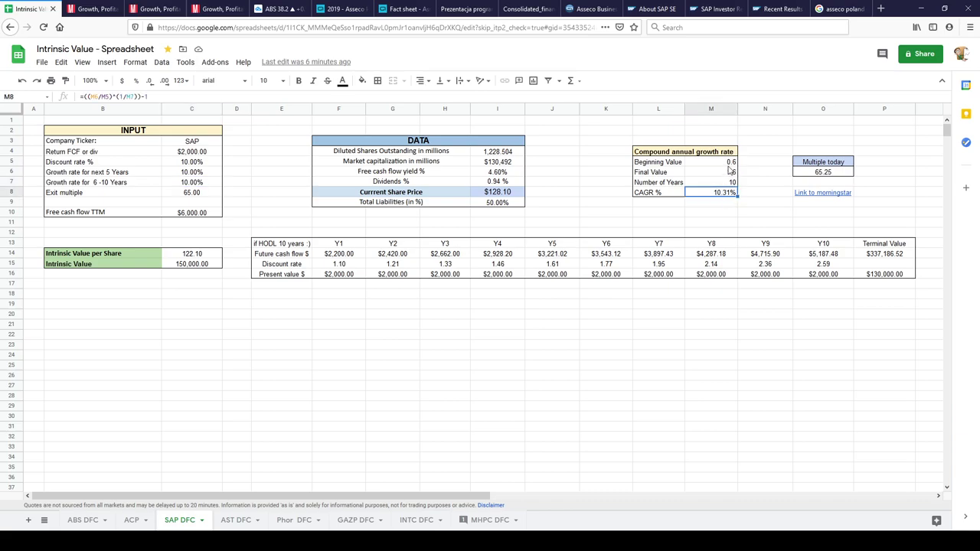
{"action": "left_click", "coordinate": [189, 184]}
{"action": "left_click", "coordinate": [191, 175]}
{"action": "left_click", "coordinate": [192, 184]}
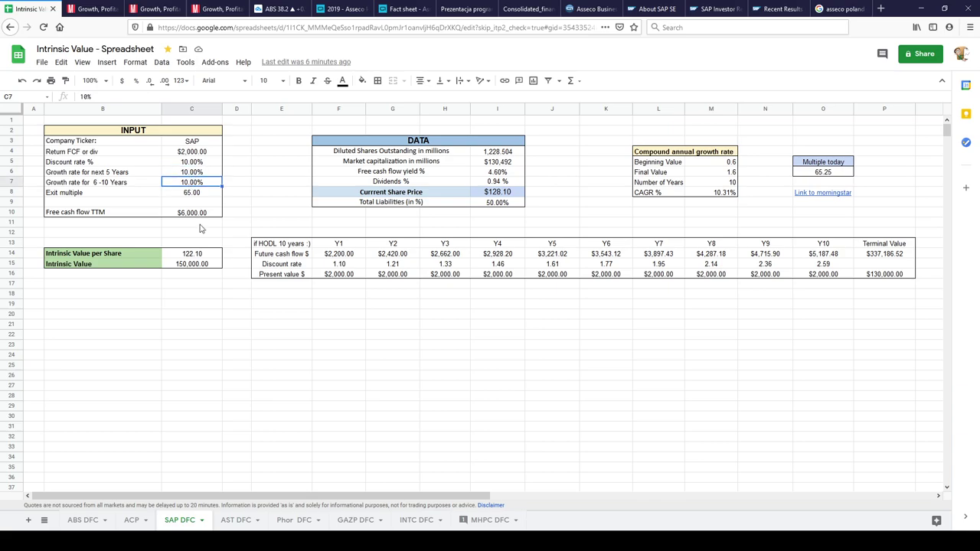
{"action": "left_click", "coordinate": [192, 216]}
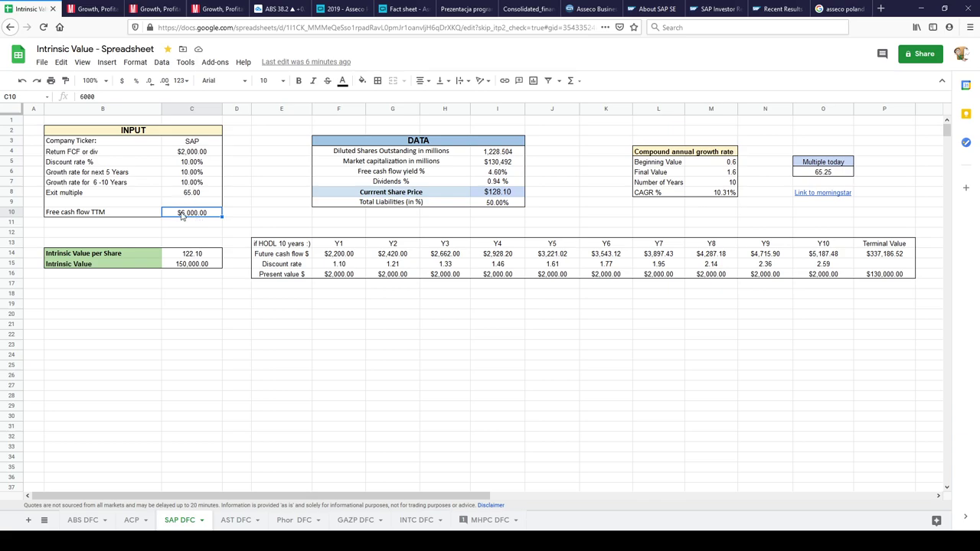
Set SAP's TTM free cash flow to 4,500 and check the FCF yield, dividend yield and share-price formula
{"action": "type", "text": "4500"}
{"action": "key", "text": "Return"}
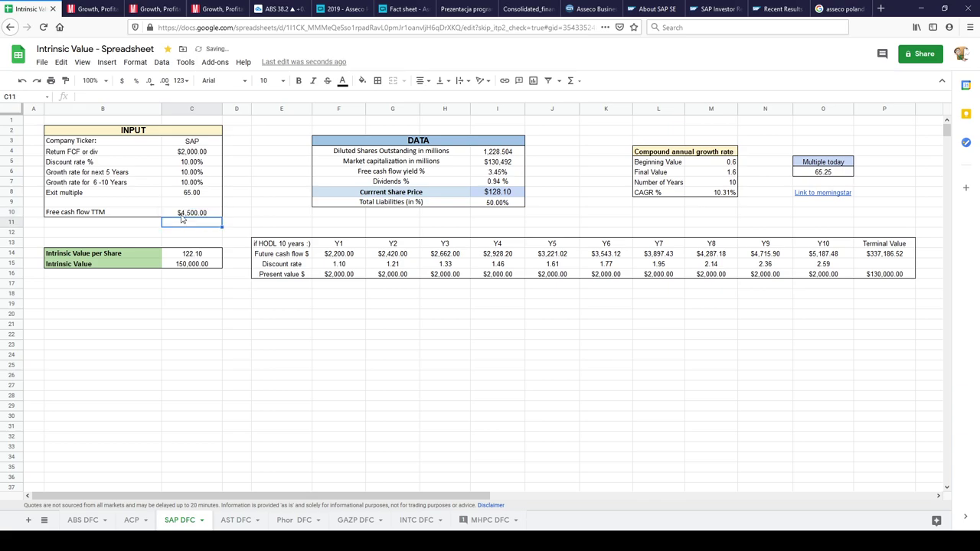
{"action": "left_click", "coordinate": [495, 172]}
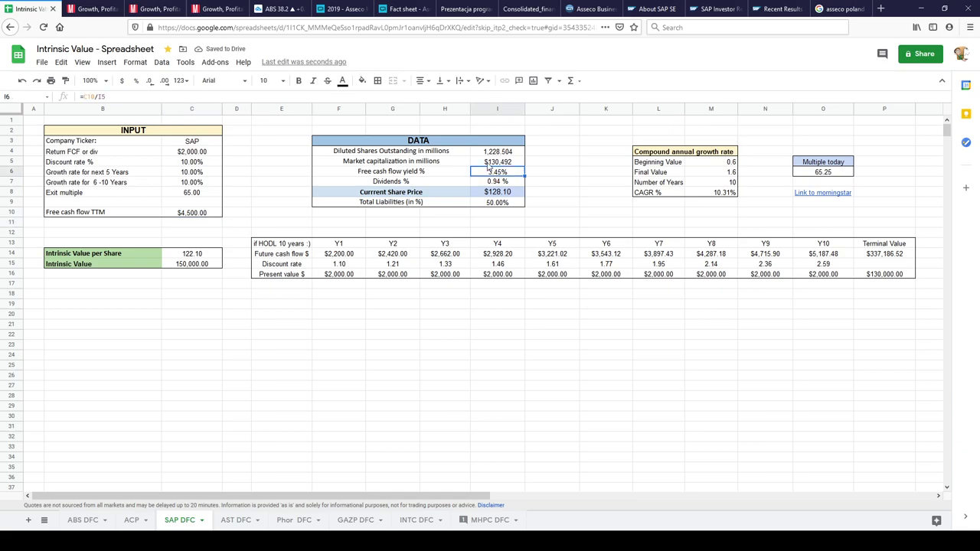
{"action": "left_click", "coordinate": [496, 182]}
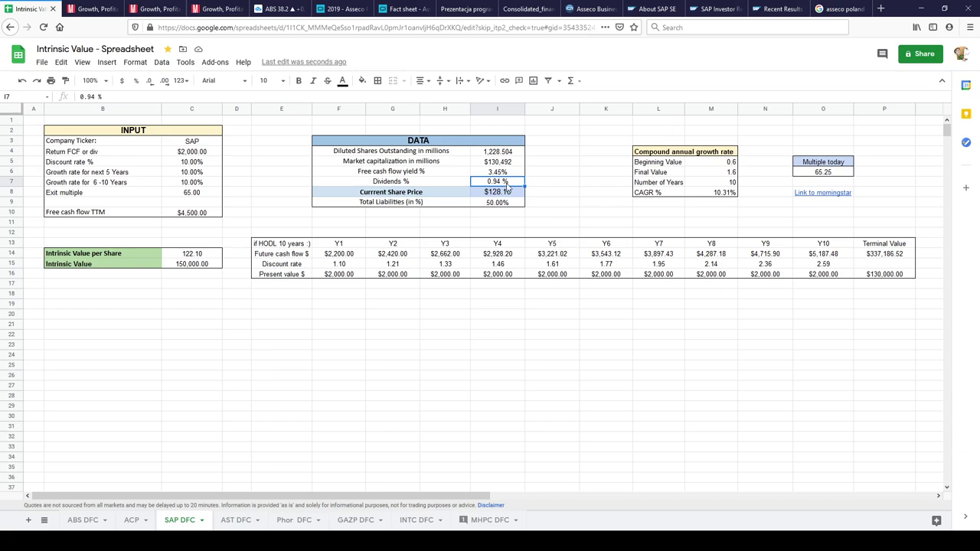
{"action": "left_click", "coordinate": [500, 194]}
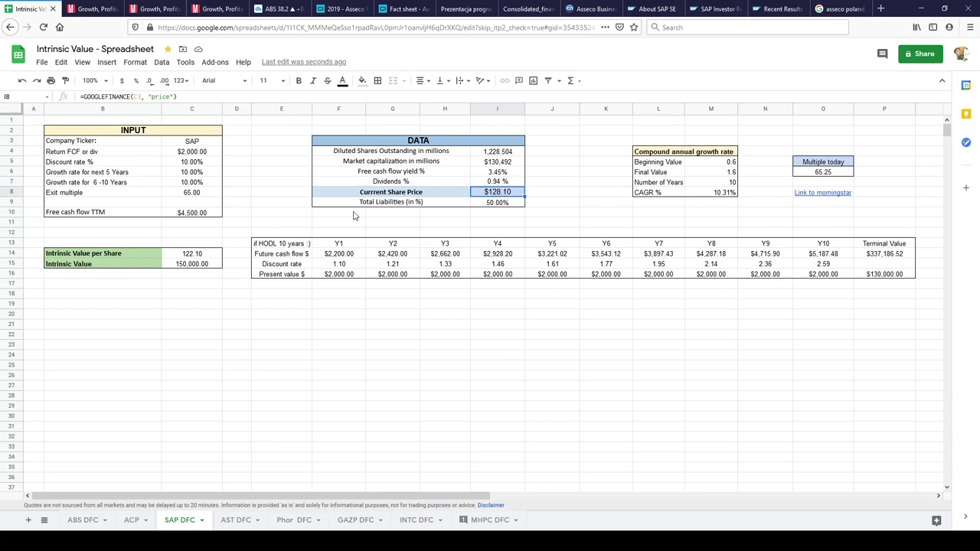
Inspect SAP's intrinsic value per share and Multiple today formulas, then go back to ACP
{"action": "left_click", "coordinate": [192, 256]}
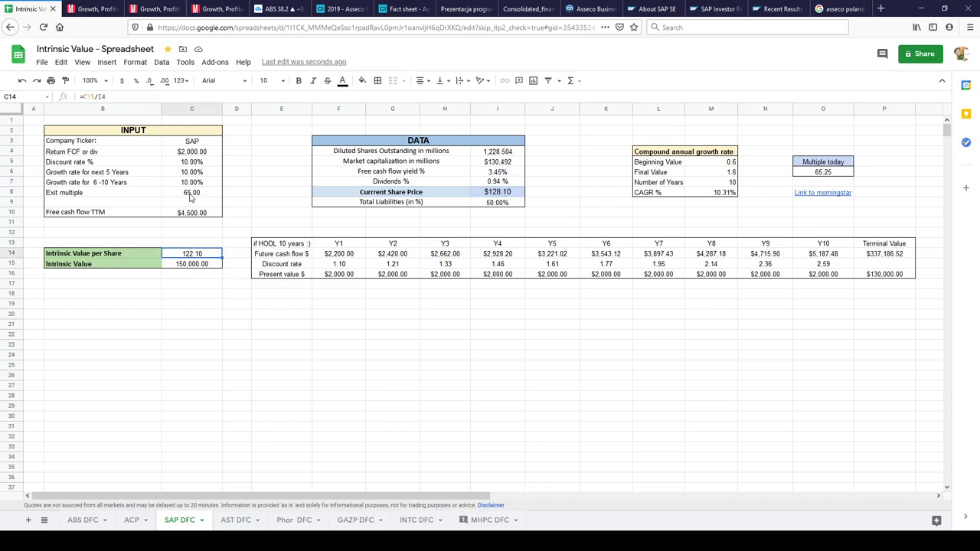
{"action": "left_click", "coordinate": [812, 175]}
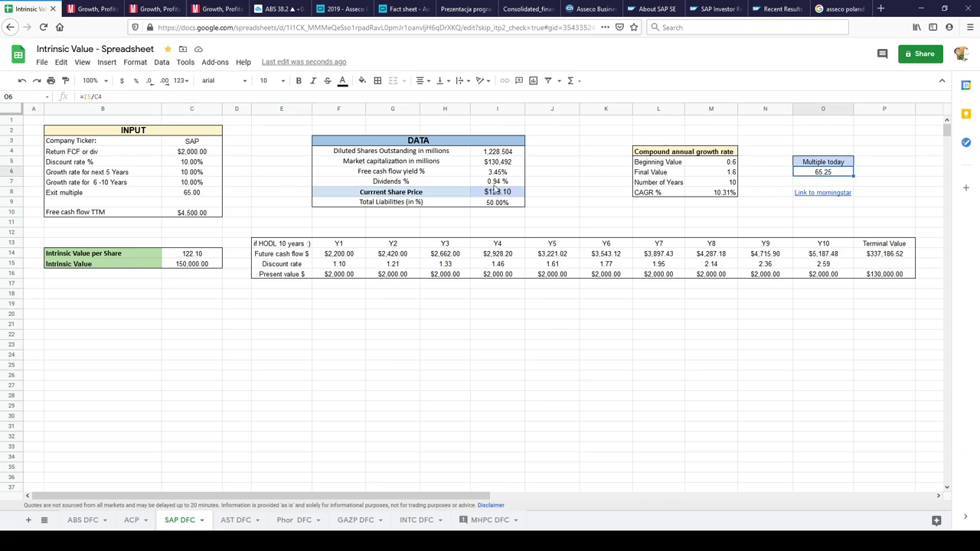
{"action": "left_click", "coordinate": [196, 256]}
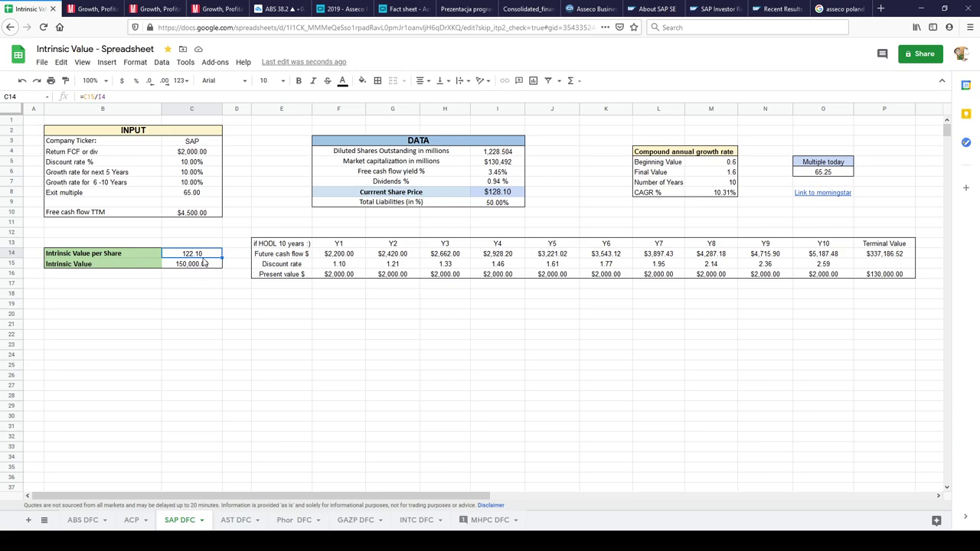
{"action": "left_click", "coordinate": [128, 523]}
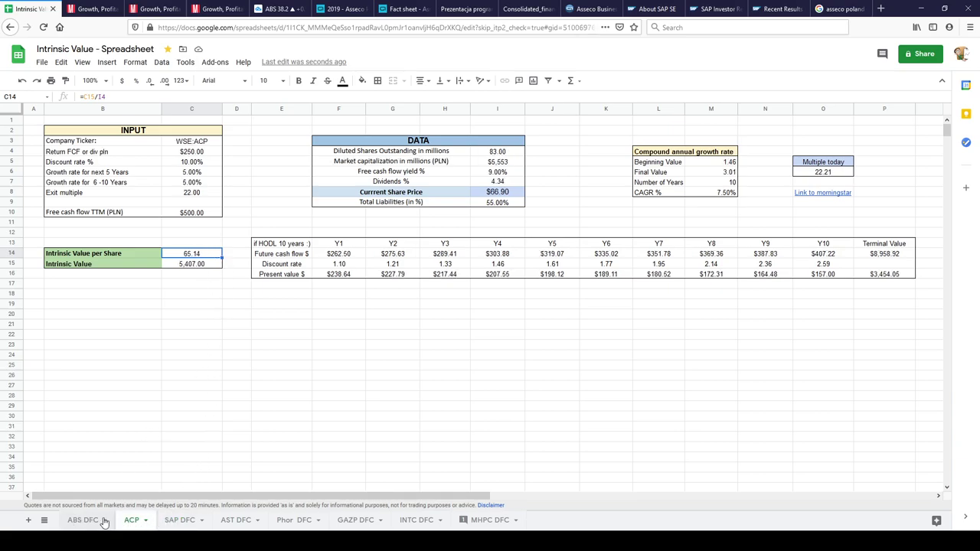
Try 65 as ACP's exit multiple in C8, then change it to 23
{"action": "left_click", "coordinate": [198, 193]}
{"action": "type", "text": "65"}
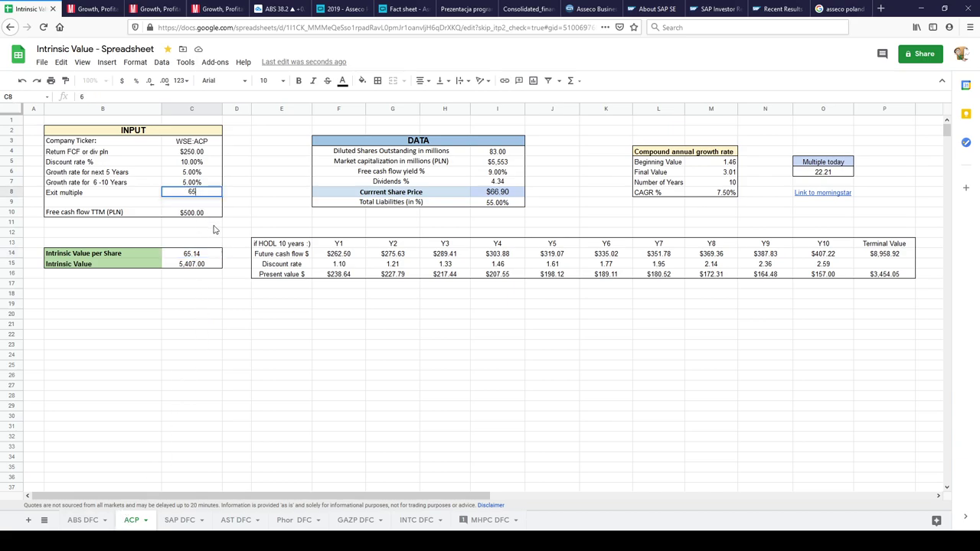
{"action": "key", "text": "Return"}
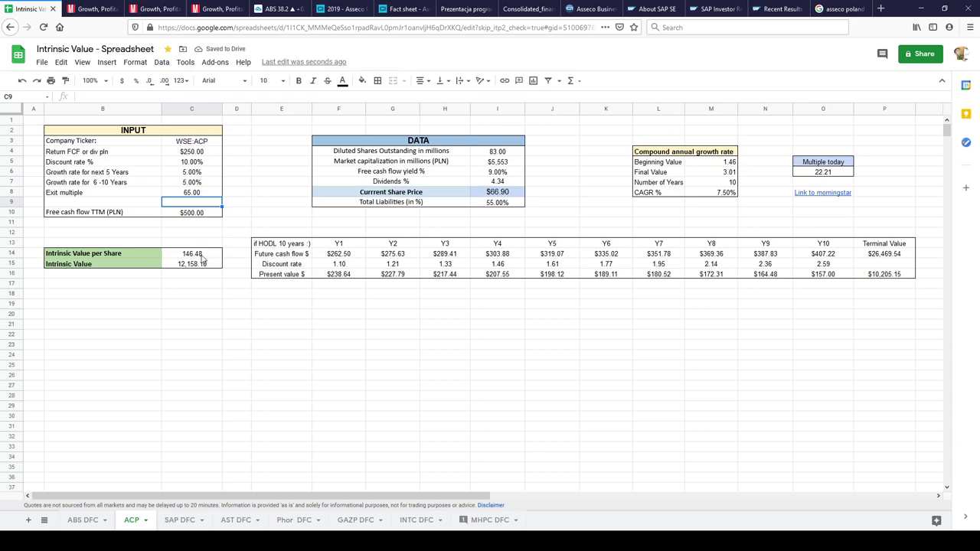
{"action": "left_click", "coordinate": [192, 192]}
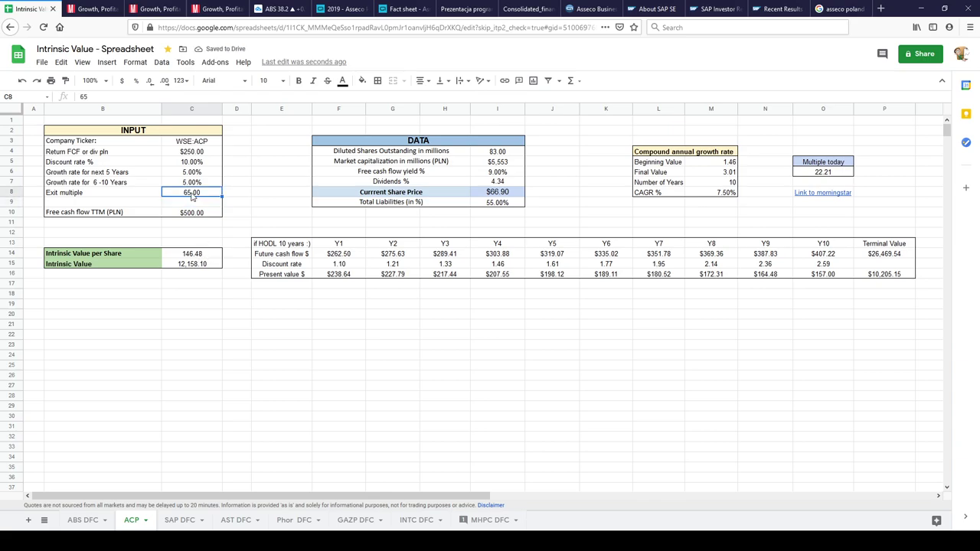
{"action": "type", "text": "20"}
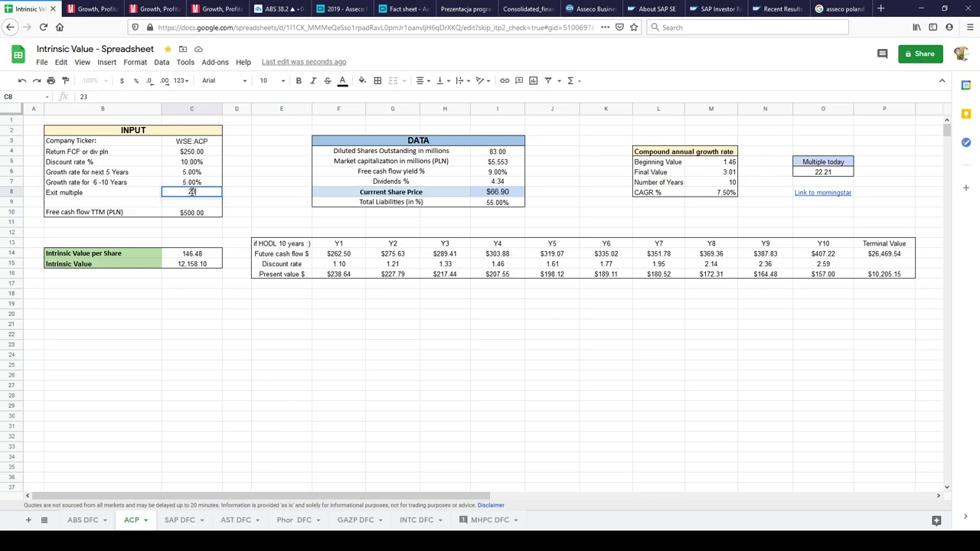
{"action": "key", "text": "Return"}
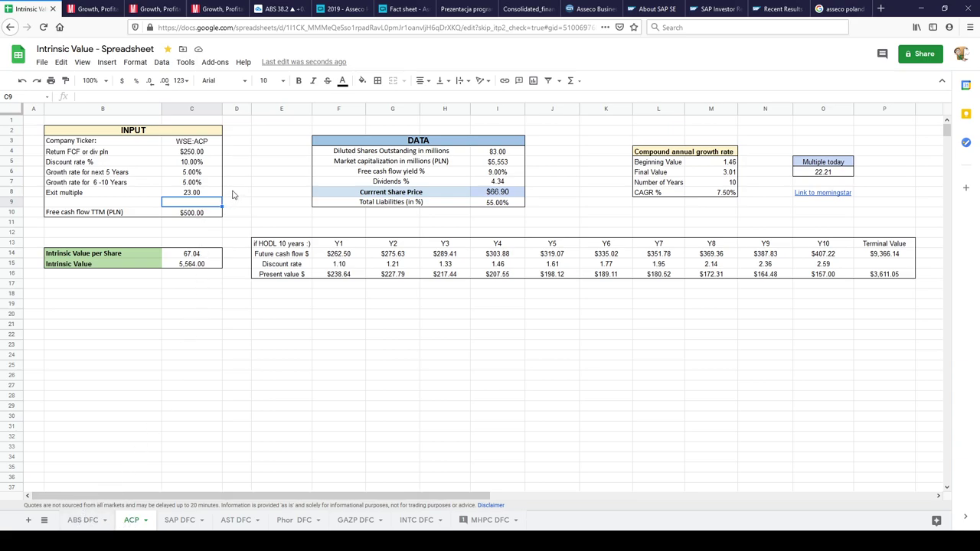
{"action": "left_click", "coordinate": [192, 194]}
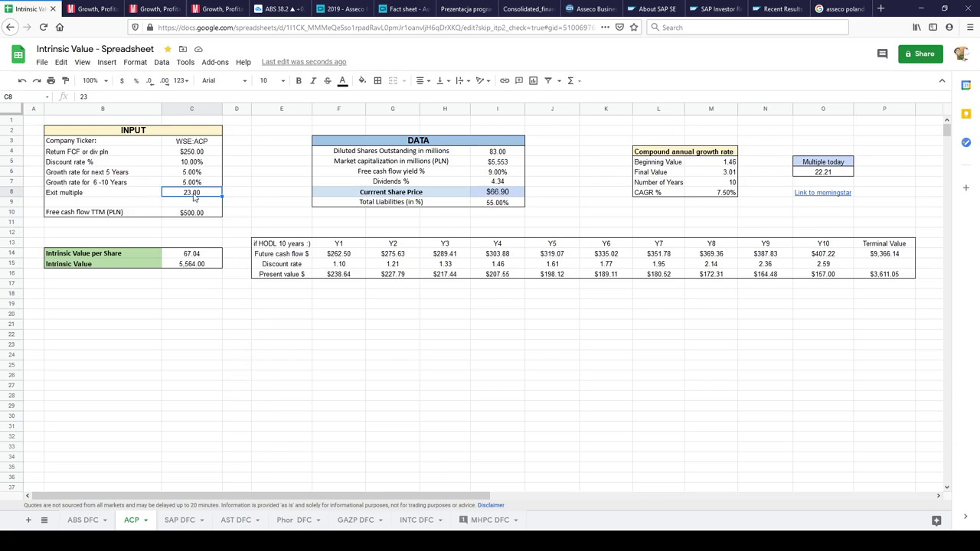
Compare ACP's discount rate (C5) and free cash flow TTM (C10) against SAP DFC, then view the Asseco report
{"action": "left_click", "coordinate": [175, 521]}
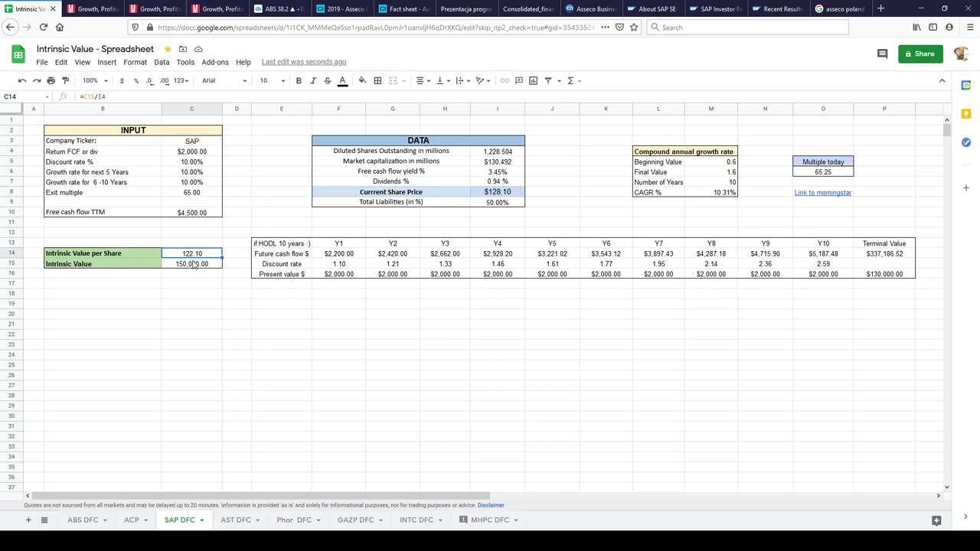
{"action": "left_click", "coordinate": [133, 520]}
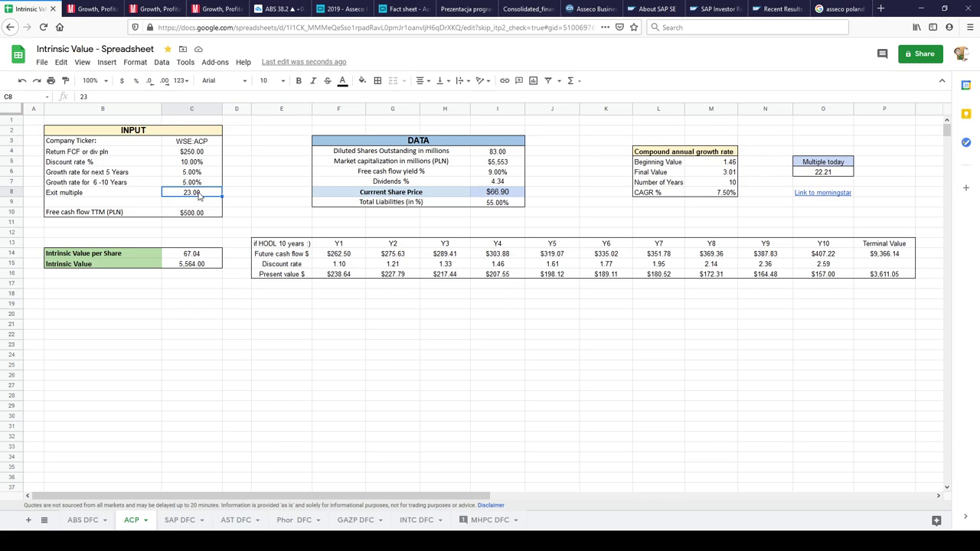
{"action": "left_click", "coordinate": [198, 162]}
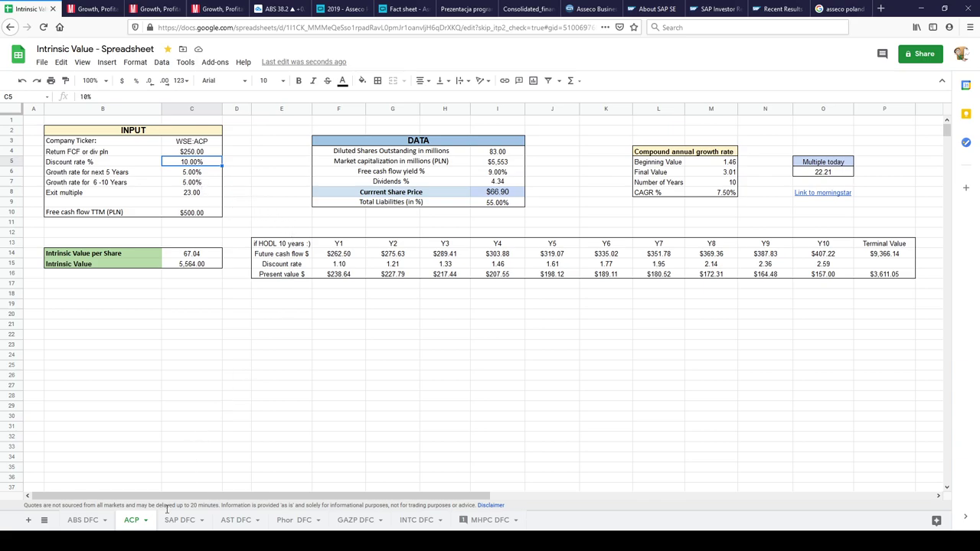
{"action": "left_click", "coordinate": [198, 212]}
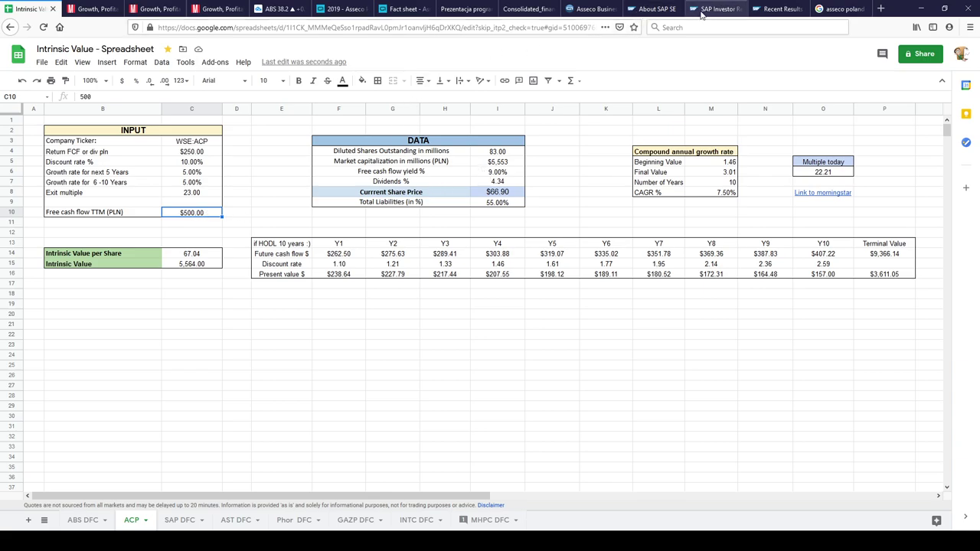
{"action": "left_click", "coordinate": [523, 8]}
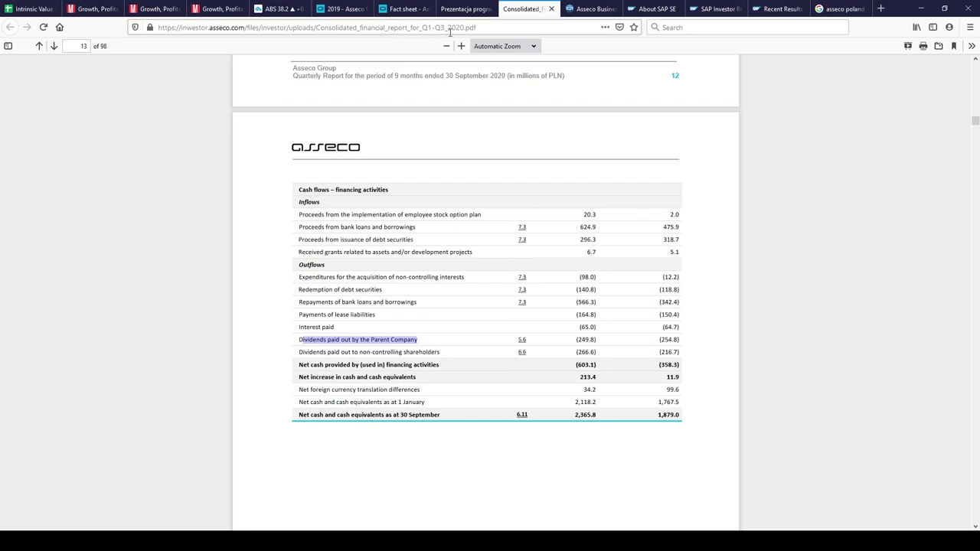
{"action": "scroll", "coordinate": [462, 321], "scroll_direction": "up", "scroll_amount": 10}
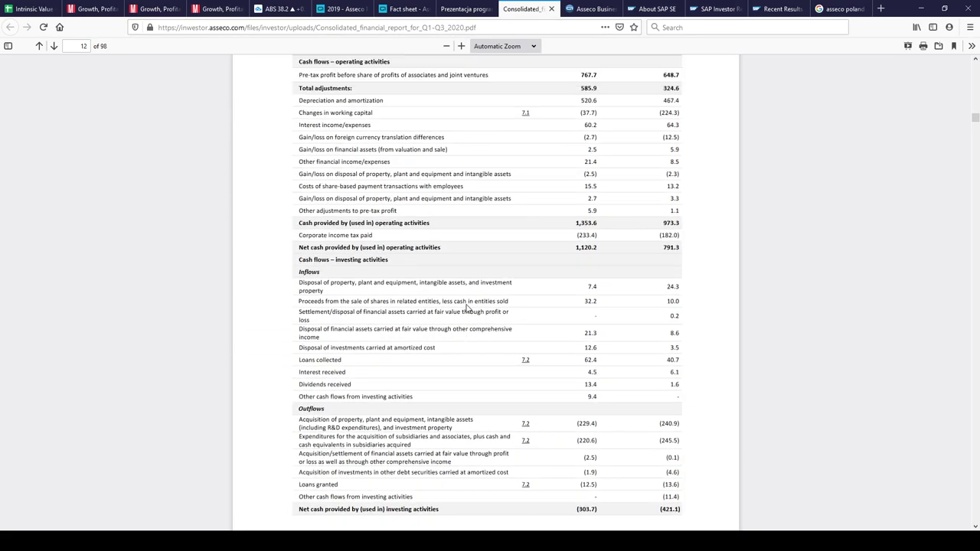
{"action": "scroll", "coordinate": [467, 307], "scroll_direction": "up", "scroll_amount": 4}
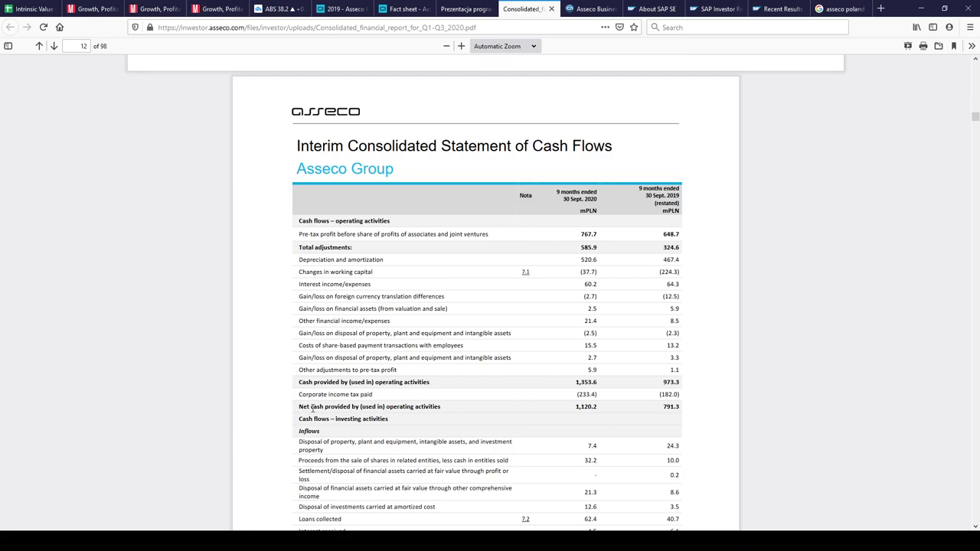
{"action": "left_click_drag", "start_coordinate": [313, 408], "coordinate": [590, 410]}
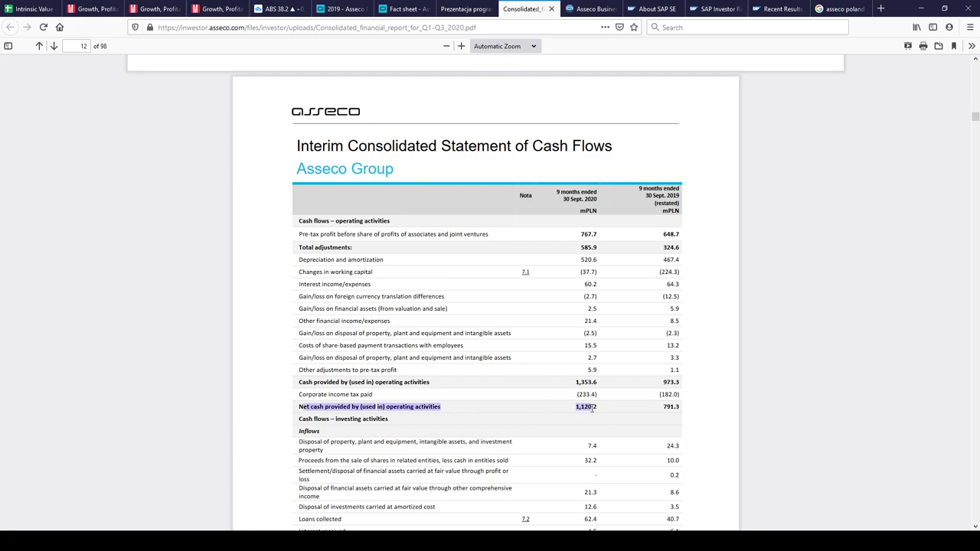
{"action": "scroll", "coordinate": [589, 409], "scroll_direction": "down", "scroll_amount": 3}
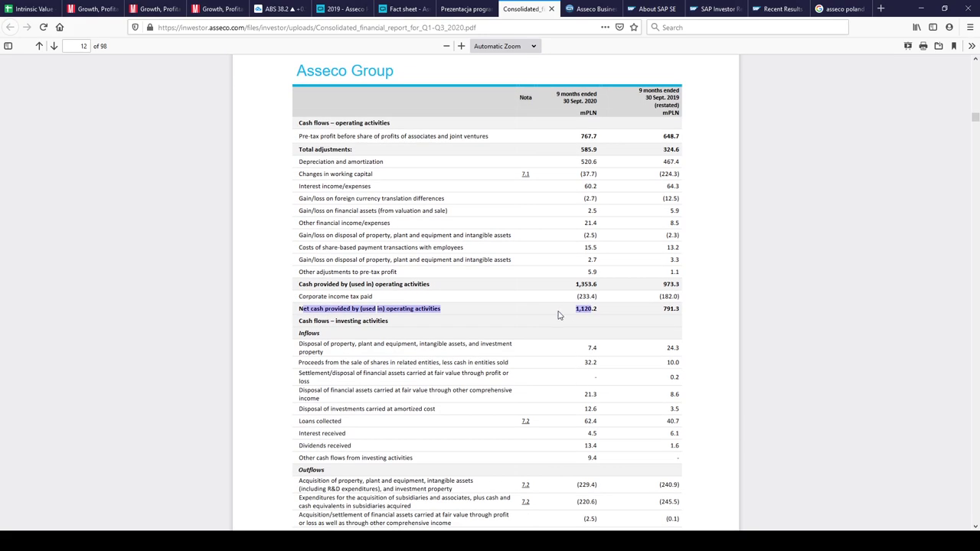
{"action": "left_click", "coordinate": [542, 318]}
{"action": "left_click_drag", "start_coordinate": [576, 312], "coordinate": [601, 312]}
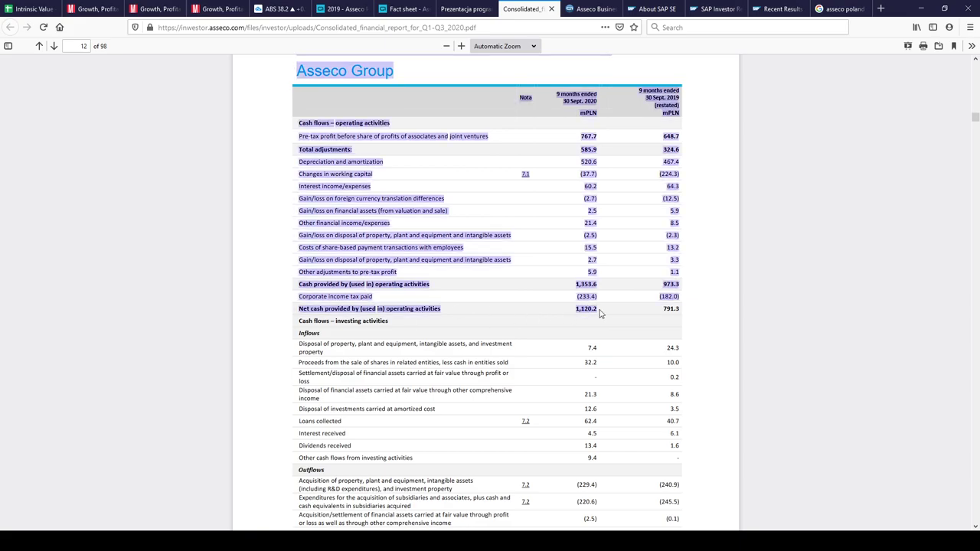
{"action": "left_click", "coordinate": [597, 310]}
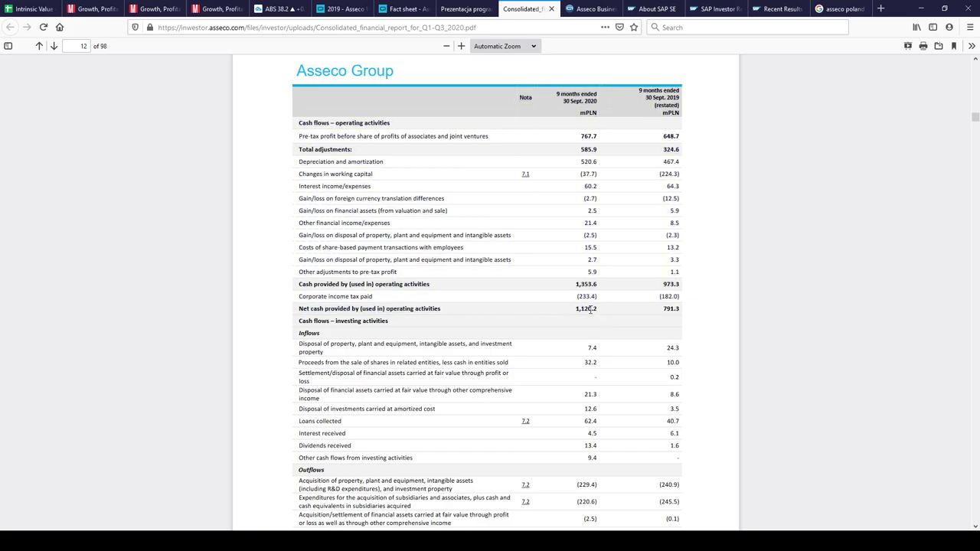
{"action": "scroll", "coordinate": [583, 309], "scroll_direction": "down", "scroll_amount": 3}
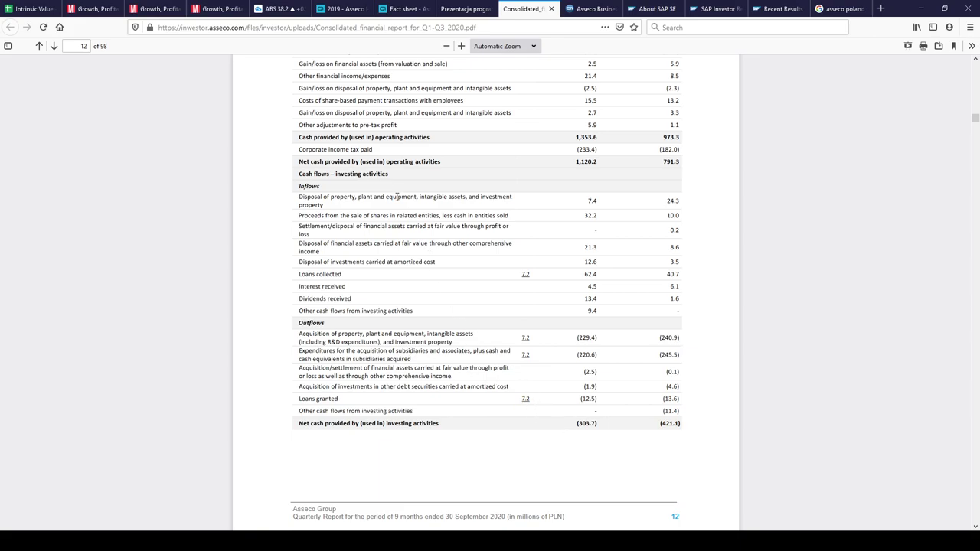
{"action": "key", "text": "ctrl+a"}
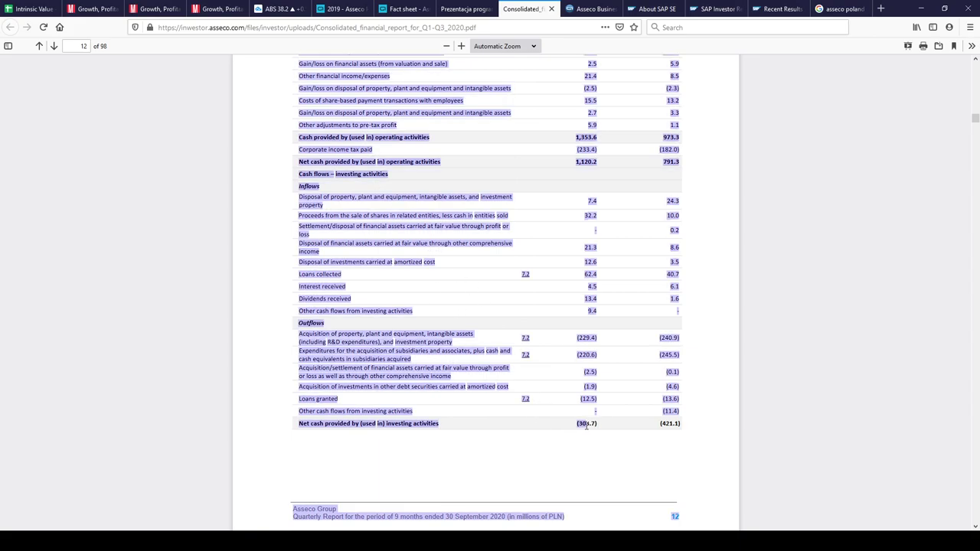
{"action": "left_click", "coordinate": [583, 426]}
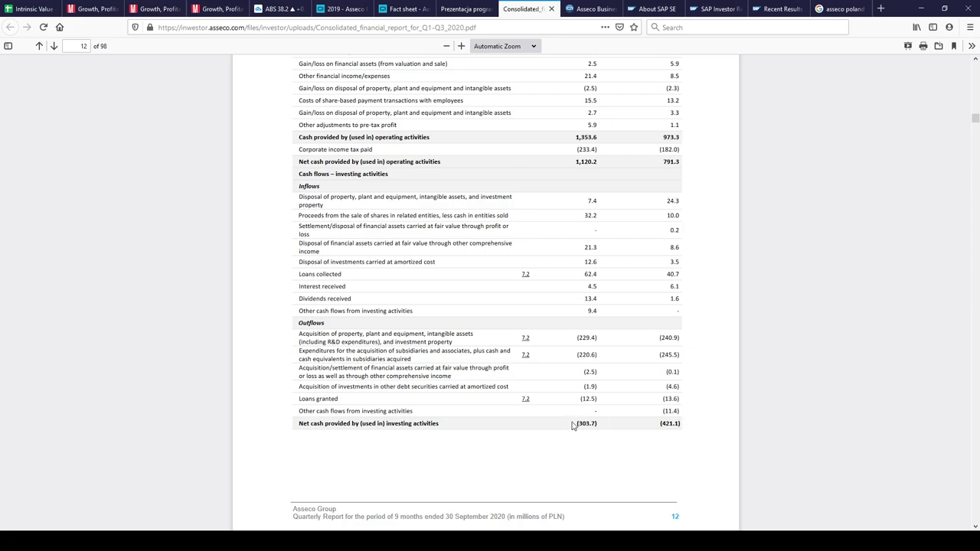
{"action": "scroll", "coordinate": [587, 423], "scroll_direction": "down", "scroll_amount": 10}
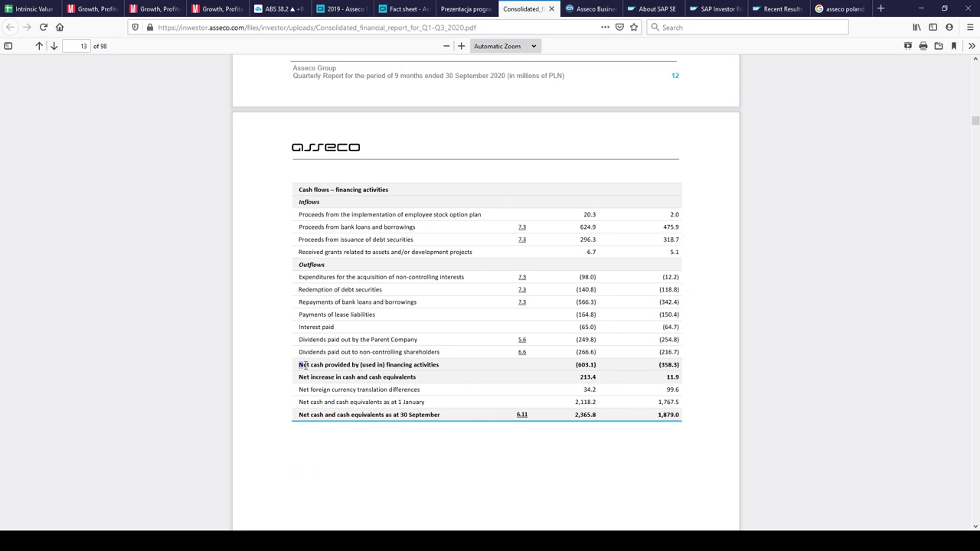
{"action": "left_click_drag", "start_coordinate": [303, 366], "coordinate": [596, 364]}
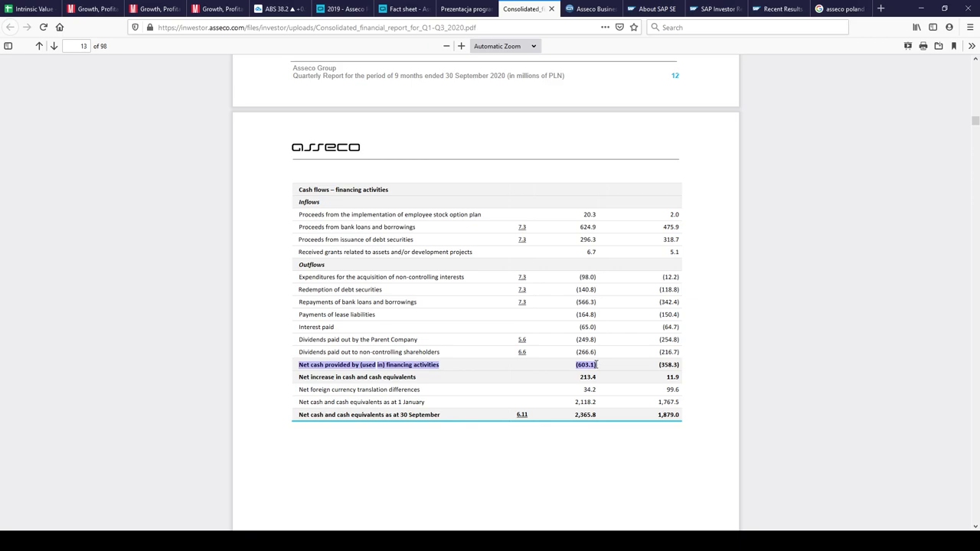
{"action": "scroll", "coordinate": [597, 364], "scroll_direction": "up", "scroll_amount": 1}
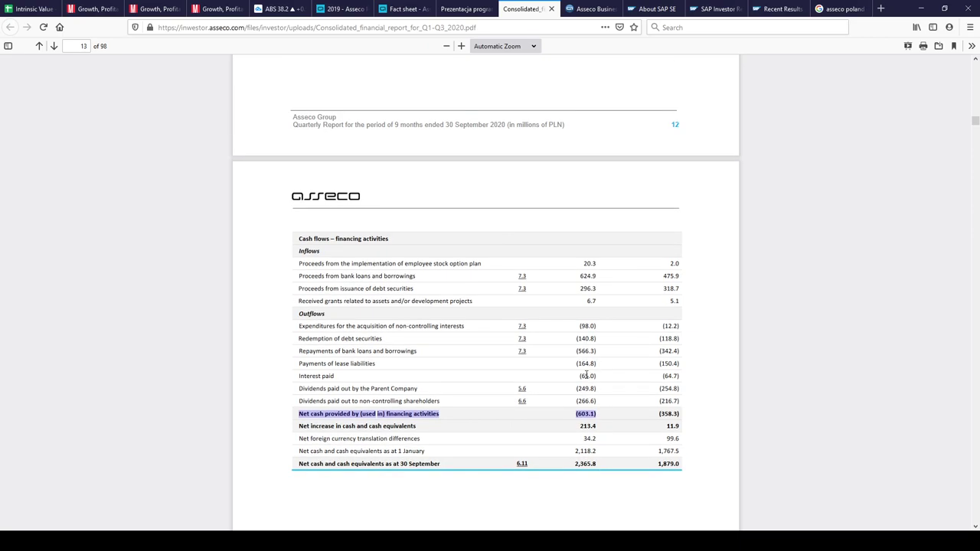
{"action": "scroll", "coordinate": [586, 374], "scroll_direction": "up", "scroll_amount": 1}
{"action": "scroll", "coordinate": [587, 374], "scroll_direction": "up", "scroll_amount": 1}
{"action": "scroll", "coordinate": [583, 463], "scroll_direction": "down", "scroll_amount": 1}
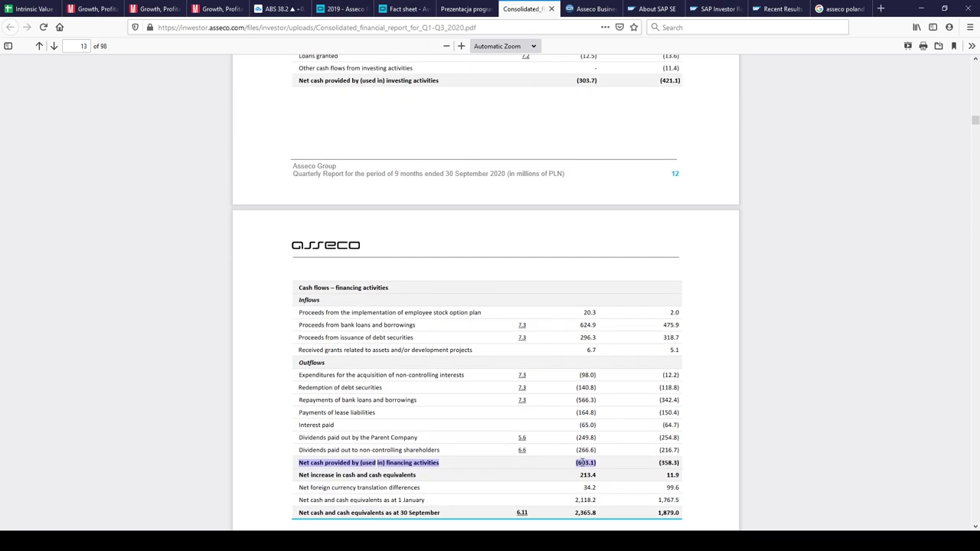
{"action": "scroll", "coordinate": [583, 463], "scroll_direction": "up", "scroll_amount": 4}
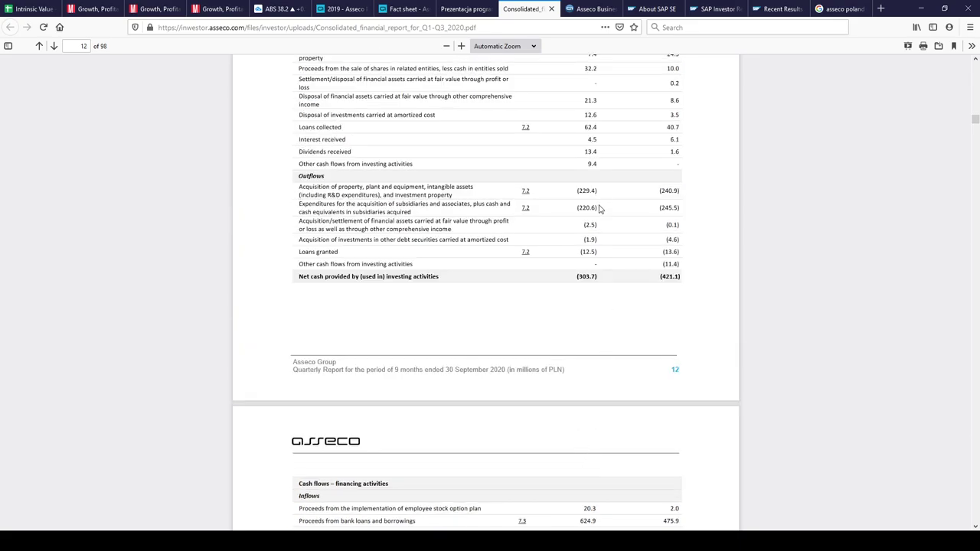
{"action": "scroll", "coordinate": [594, 219], "scroll_direction": "up", "scroll_amount": 3}
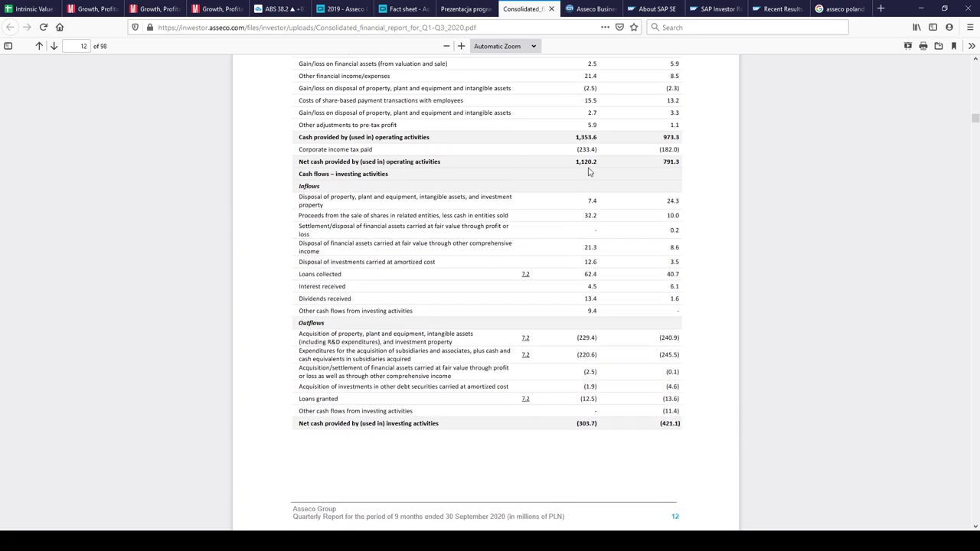
{"action": "scroll", "coordinate": [589, 407], "scroll_direction": "down", "scroll_amount": 3}
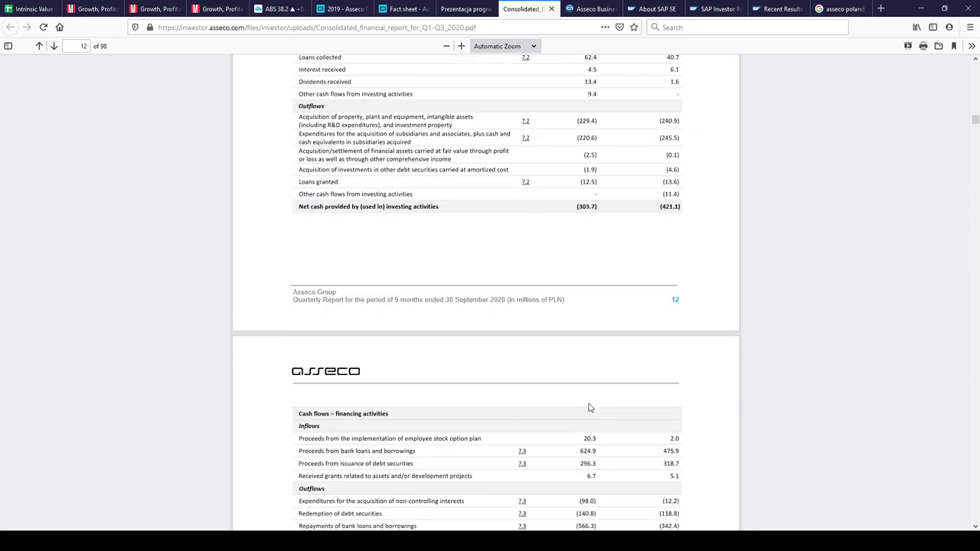
{"action": "scroll", "coordinate": [589, 407], "scroll_direction": "down", "scroll_amount": 1}
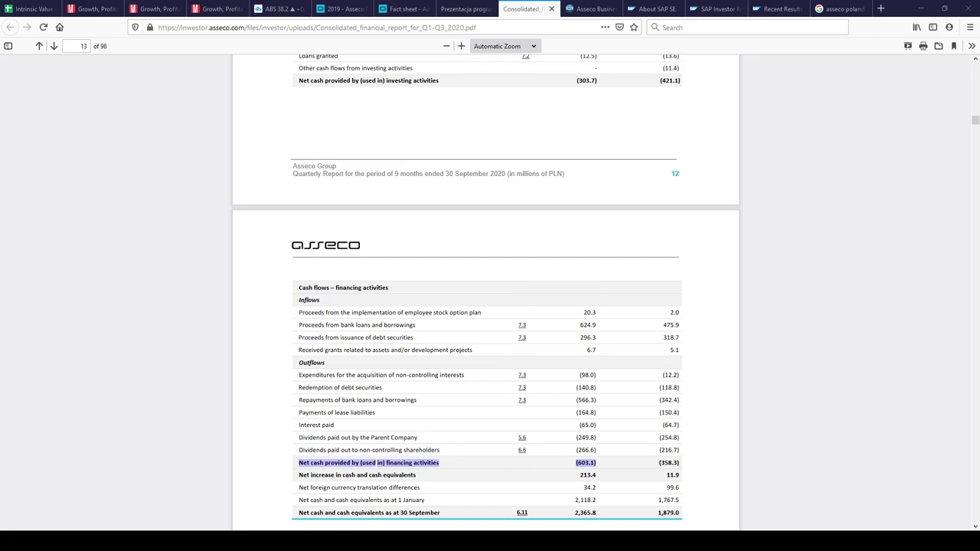
{"action": "scroll", "coordinate": [486, 295], "scroll_direction": "down", "scroll_amount": 3}
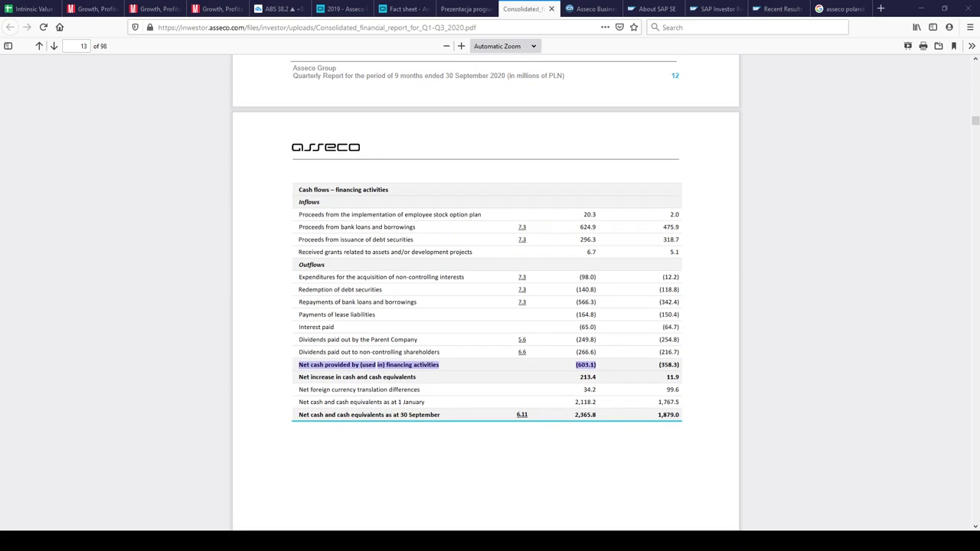
Highlight the 'Dividends paid out by the Parent Company' row, then select ACP's free cash flow TTM in C10
{"action": "left_click_drag", "start_coordinate": [299, 339], "coordinate": [590, 340]}
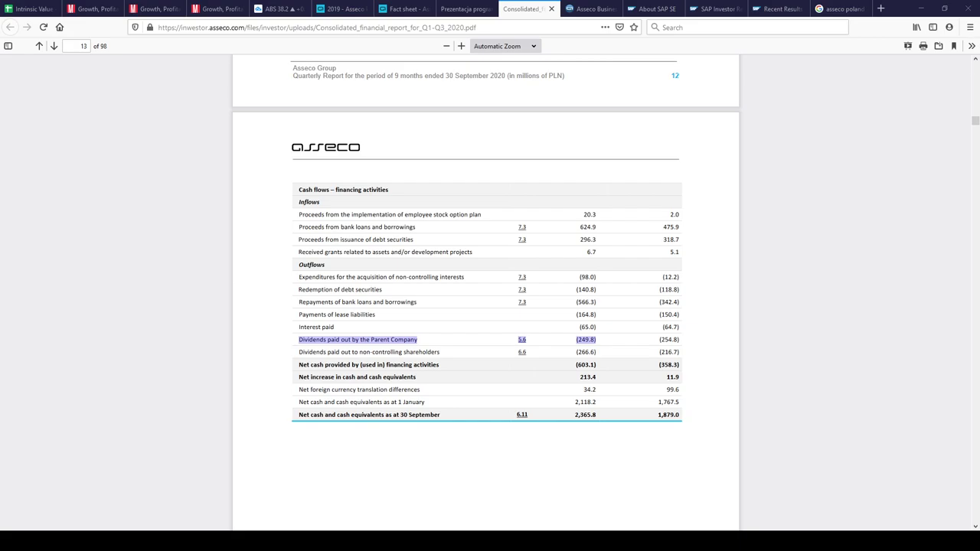
{"action": "left_click", "coordinate": [31, 9]}
{"action": "left_click", "coordinate": [191, 214]}
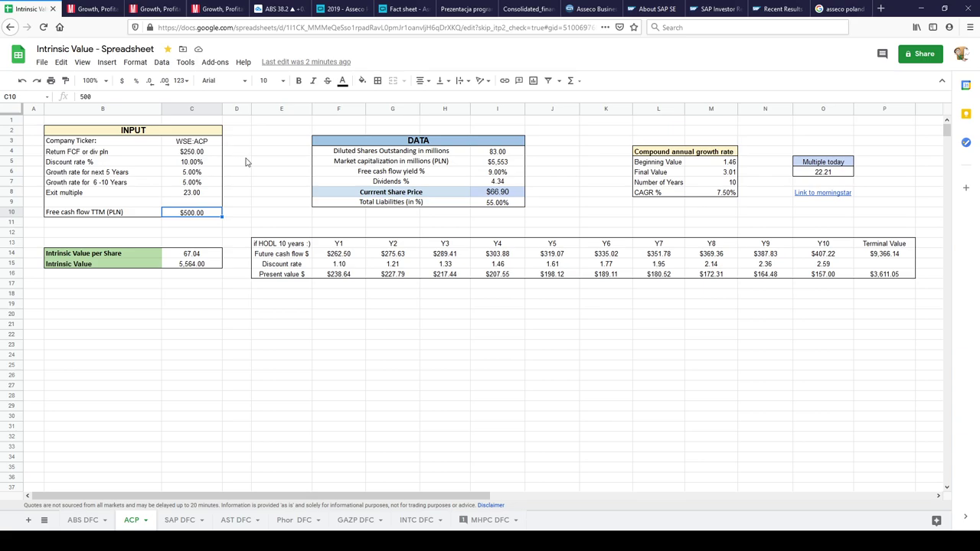
Inspect ACP's Return FCF (C4), free cash flow TTM (C10) and the I6 free cash flow yield formula
{"action": "left_click", "coordinate": [192, 153]}
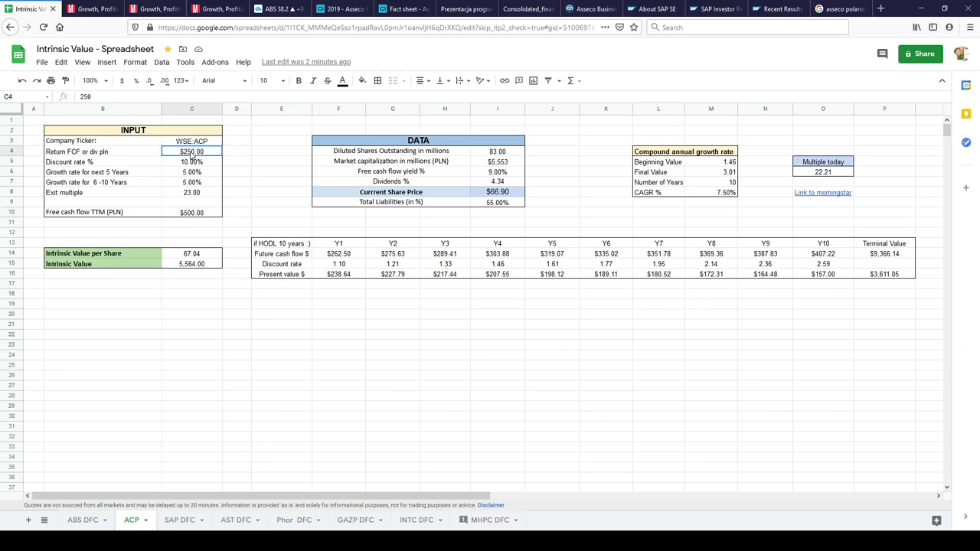
{"action": "left_click", "coordinate": [198, 213]}
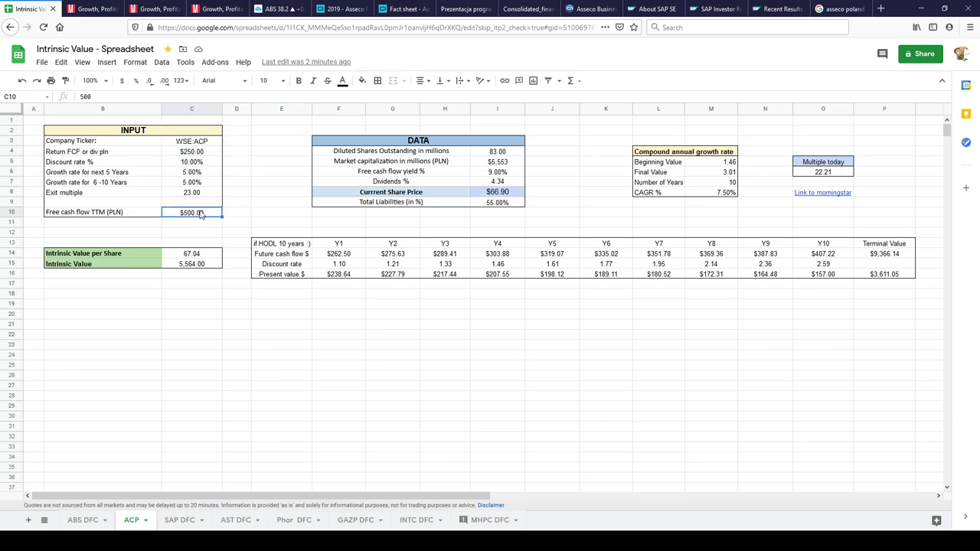
{"action": "left_click", "coordinate": [485, 176]}
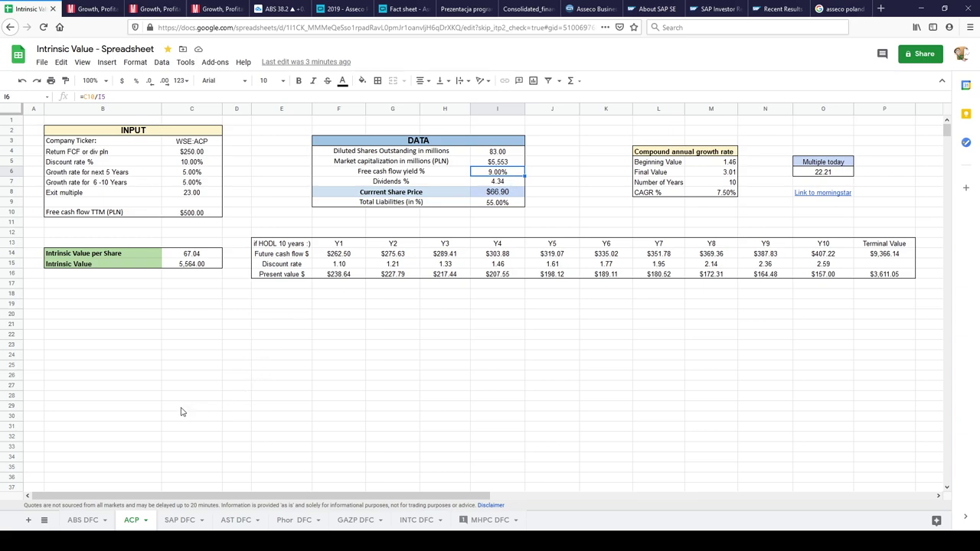
{"action": "left_click", "coordinate": [176, 520]}
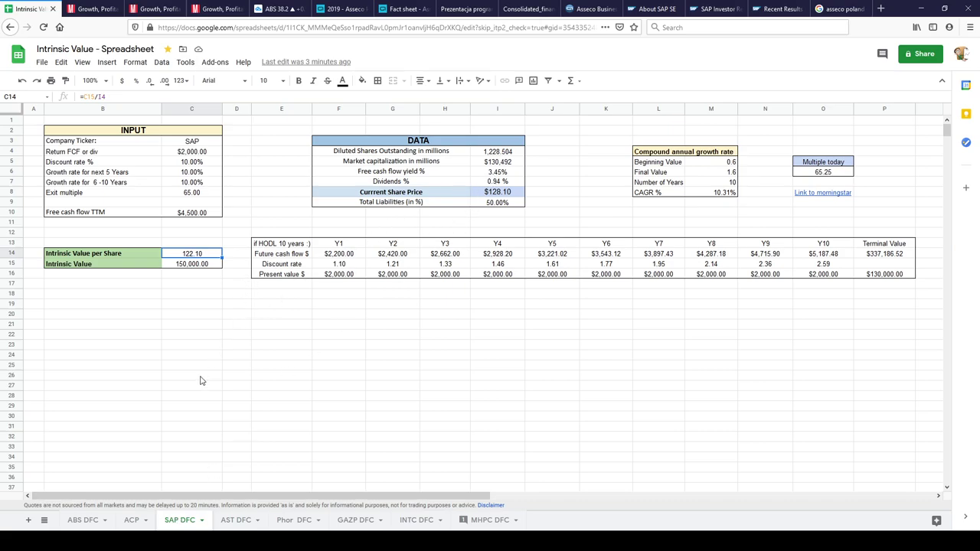
Check SAP's free cash flow yield formula in I6 and the ABS free cash flow TTM in C10
{"action": "left_click", "coordinate": [491, 174]}
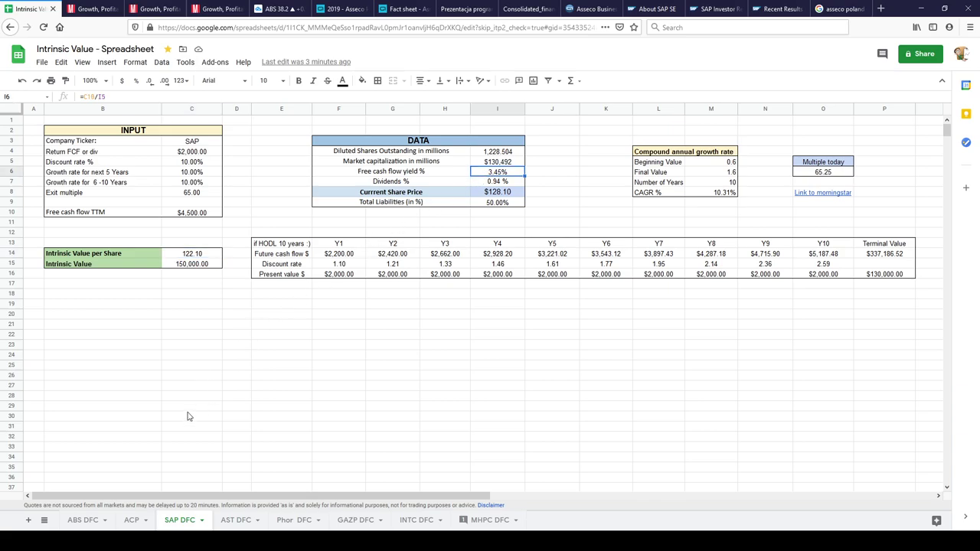
{"action": "left_click", "coordinate": [79, 521]}
{"action": "left_click", "coordinate": [187, 214]}
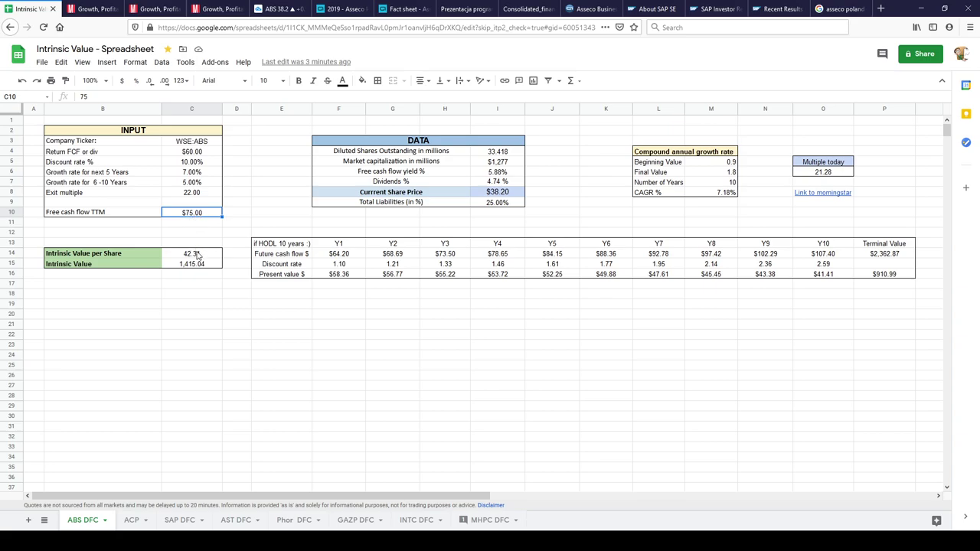
Set the ABS exit multiple in C8 to 60, raising intrinsic value to 89.43 per share
{"action": "left_click", "coordinate": [193, 194]}
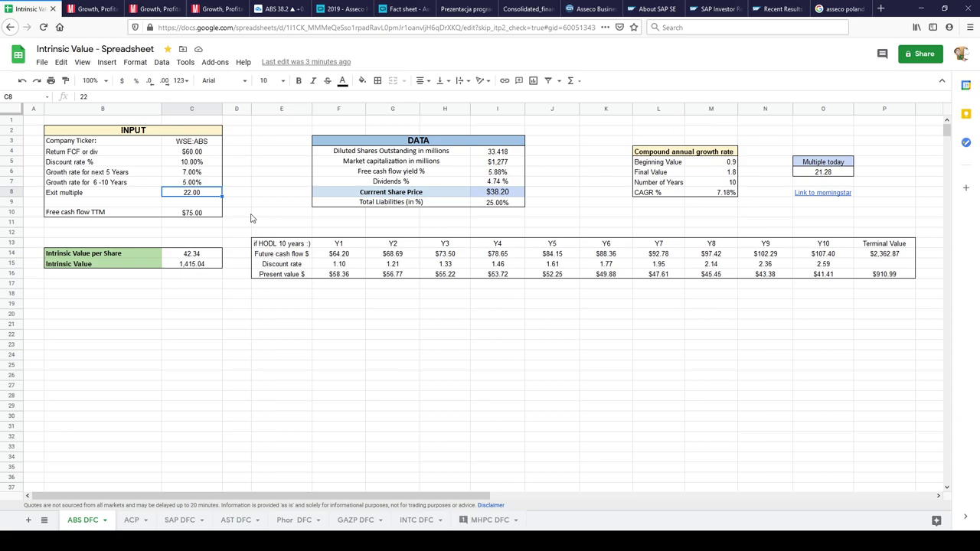
{"action": "type", "text": "60"}
{"action": "key", "text": "Return"}
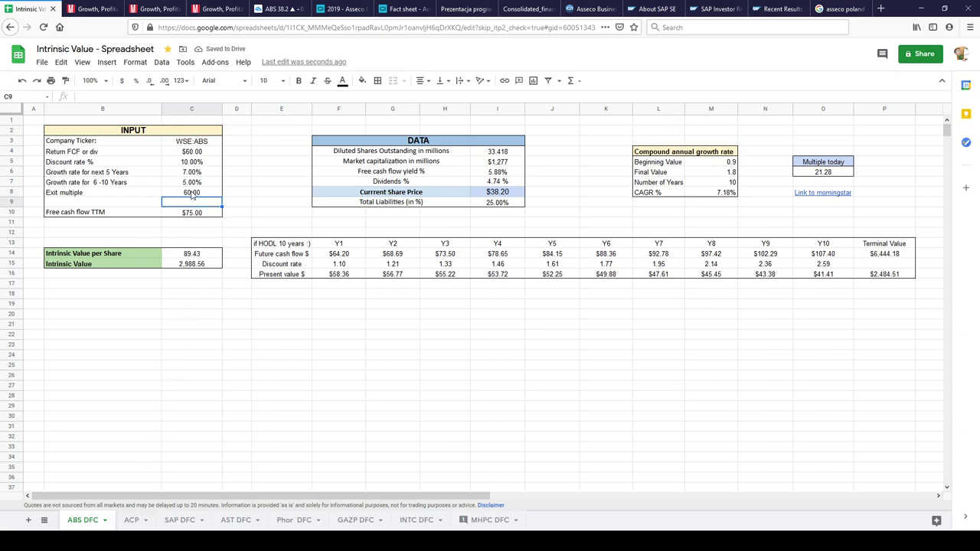
{"action": "left_click", "coordinate": [193, 195]}
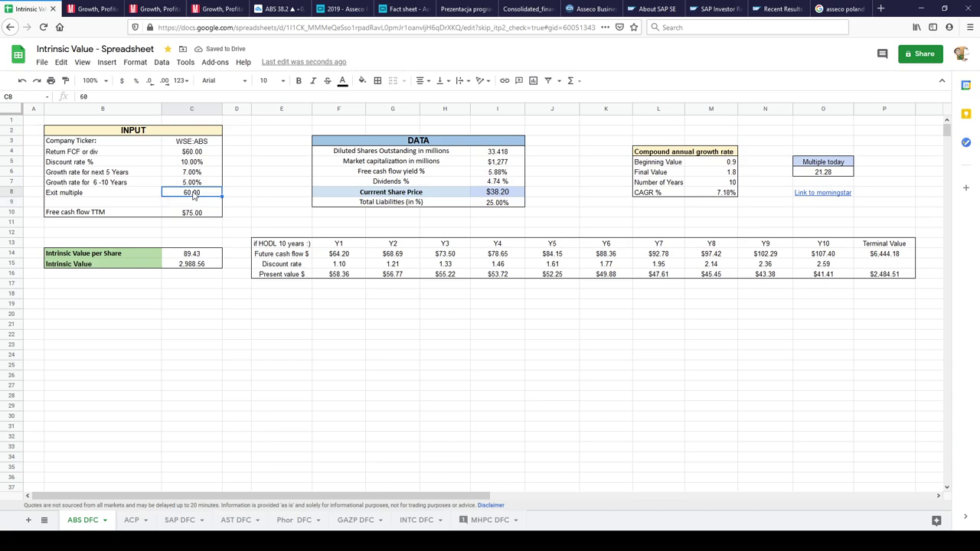
{"action": "left_click", "coordinate": [179, 519]}
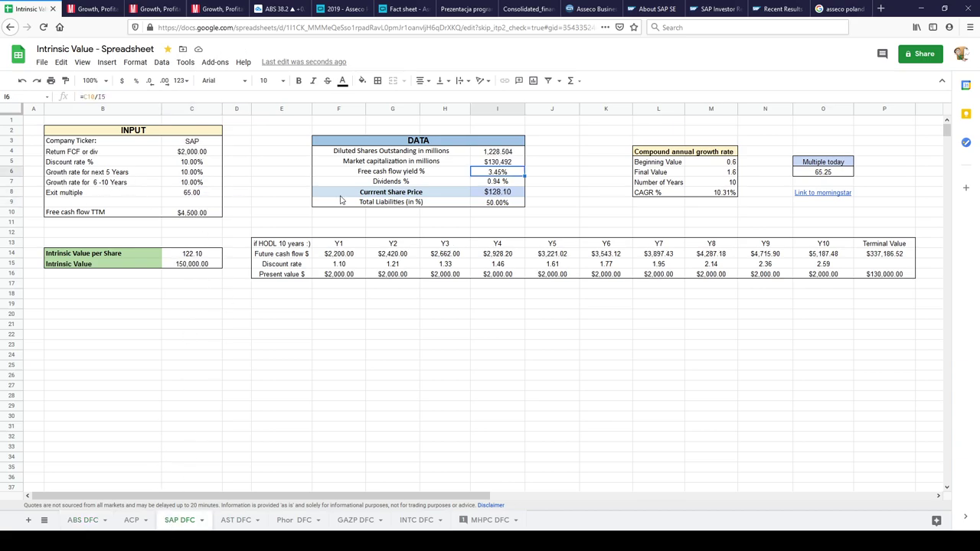
{"action": "left_click", "coordinate": [649, 14]}
Highlight the sentence explaining what SAP stands for and read through the About SAP SE sections
{"action": "left_click", "coordinate": [369, 302]}
{"action": "scroll", "coordinate": [420, 296], "scroll_direction": "down", "scroll_amount": 1}
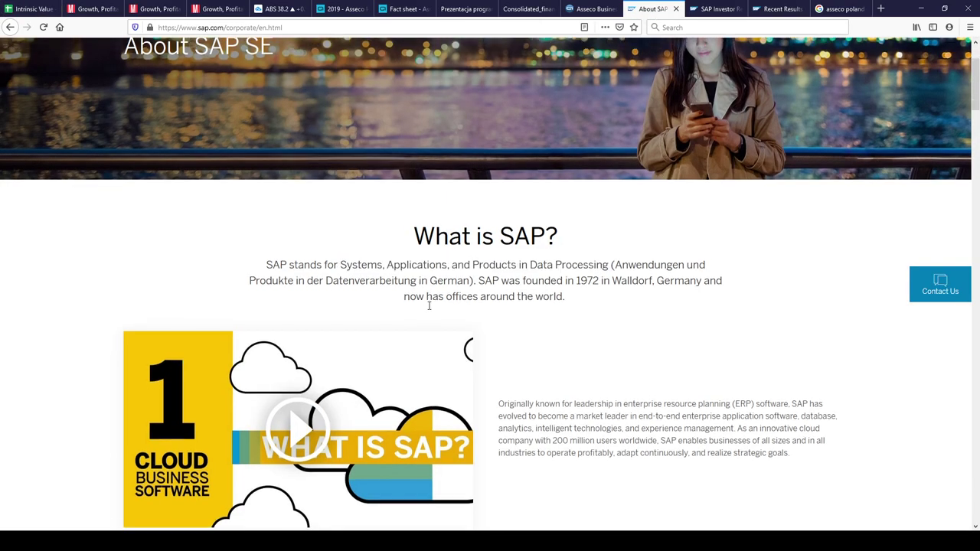
{"action": "left_click_drag", "start_coordinate": [269, 221], "coordinate": [571, 238]}
{"action": "scroll", "coordinate": [509, 287], "scroll_direction": "down", "scroll_amount": 5}
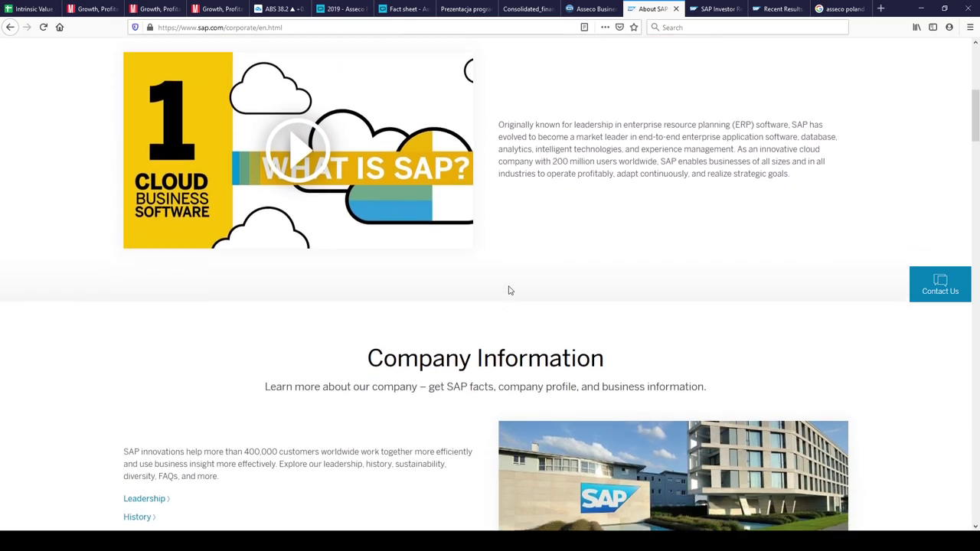
{"action": "scroll", "coordinate": [512, 293], "scroll_direction": "up", "scroll_amount": 4}
{"action": "scroll", "coordinate": [512, 294], "scroll_direction": "up", "scroll_amount": 3}
{"action": "scroll", "coordinate": [512, 295], "scroll_direction": "down", "scroll_amount": 14}
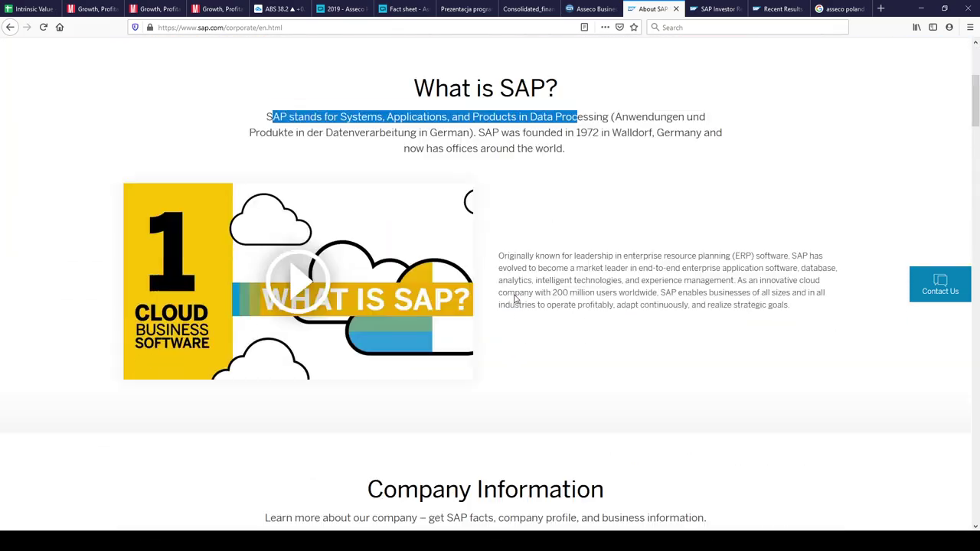
{"action": "scroll", "coordinate": [512, 293], "scroll_direction": "down", "scroll_amount": 15}
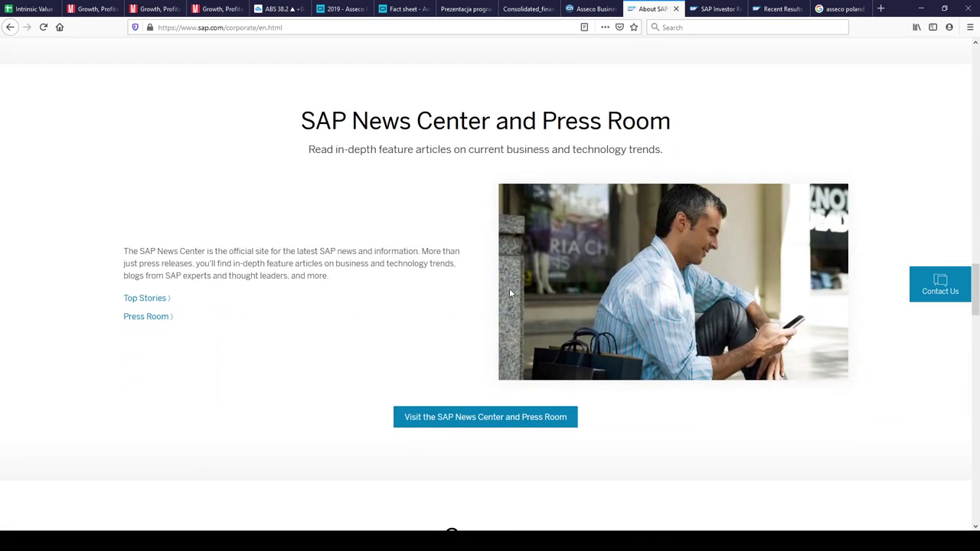
{"action": "scroll", "coordinate": [464, 319], "scroll_direction": "up", "scroll_amount": 5}
{"action": "scroll", "coordinate": [464, 319], "scroll_direction": "up", "scroll_amount": 3}
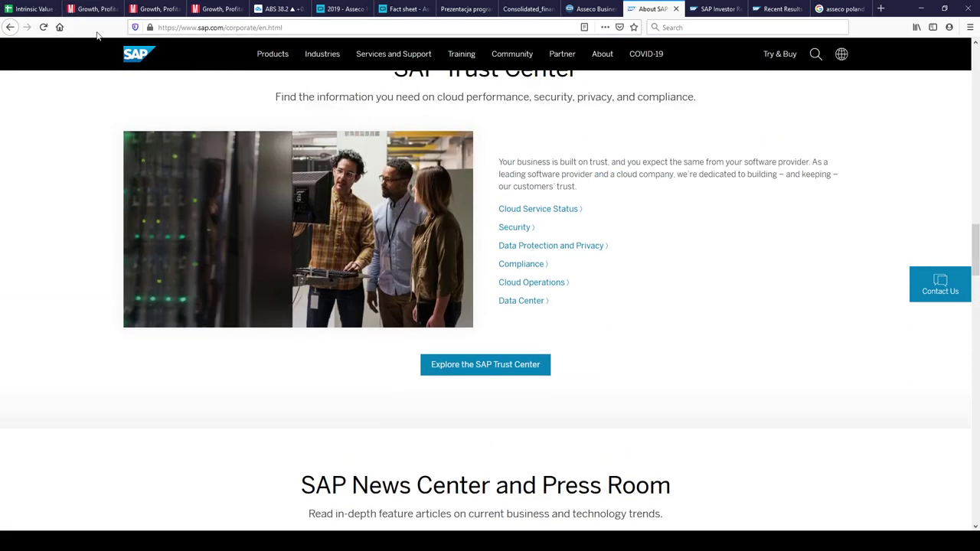
{"action": "left_click", "coordinate": [278, 9]}
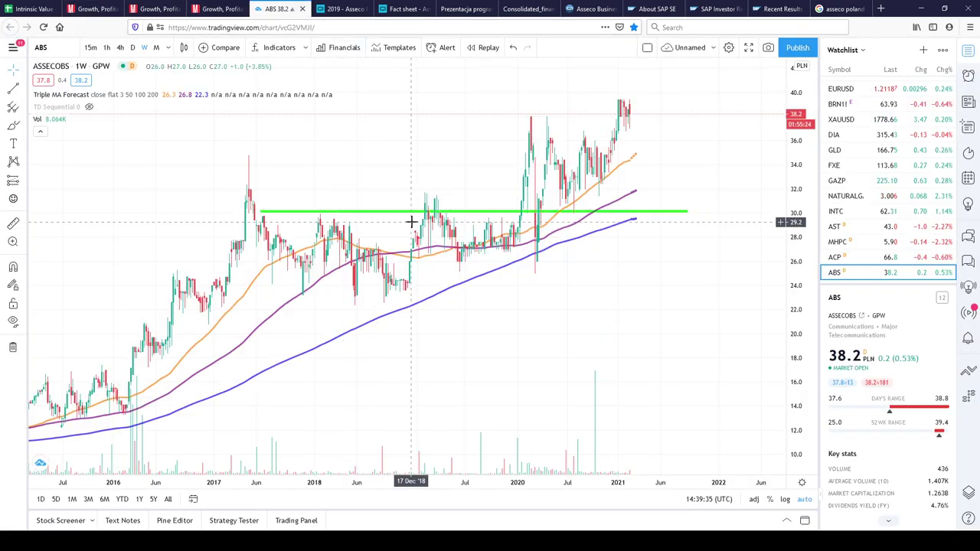
Switch the TradingView chart to SAP SE O.N. on XETR via a symbol search for 'SA'
{"action": "left_click", "coordinate": [55, 52]}
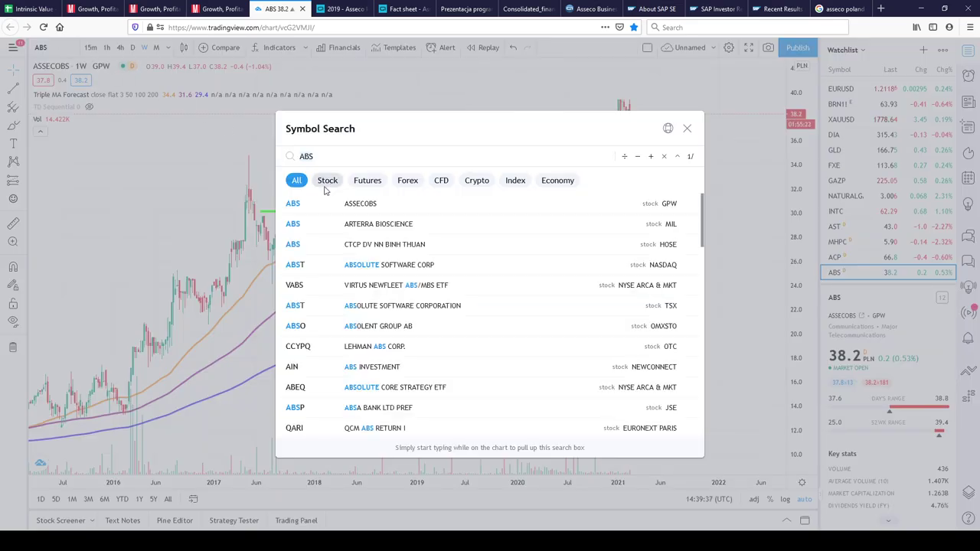
{"action": "type", "text": "SAP"}
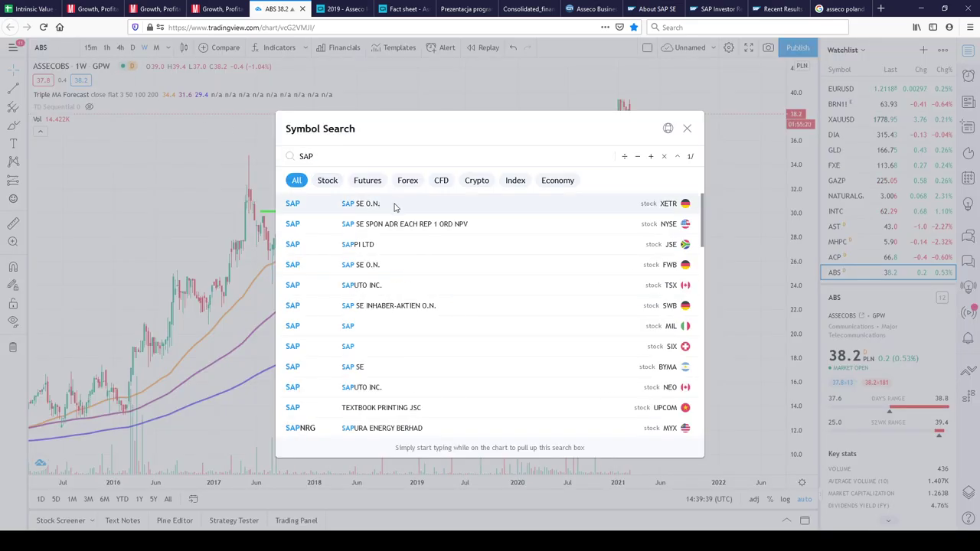
{"action": "left_click", "coordinate": [395, 204]}
Show SAP's Statistics financials and chart its market capitalization by year
{"action": "scroll", "coordinate": [879, 383], "scroll_direction": "down", "scroll_amount": 10}
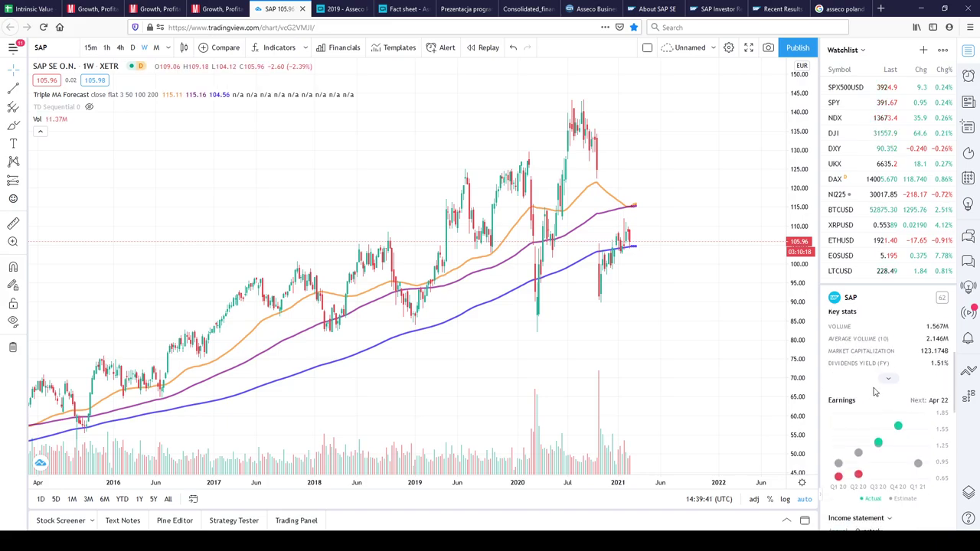
{"action": "left_click", "coordinate": [888, 360]}
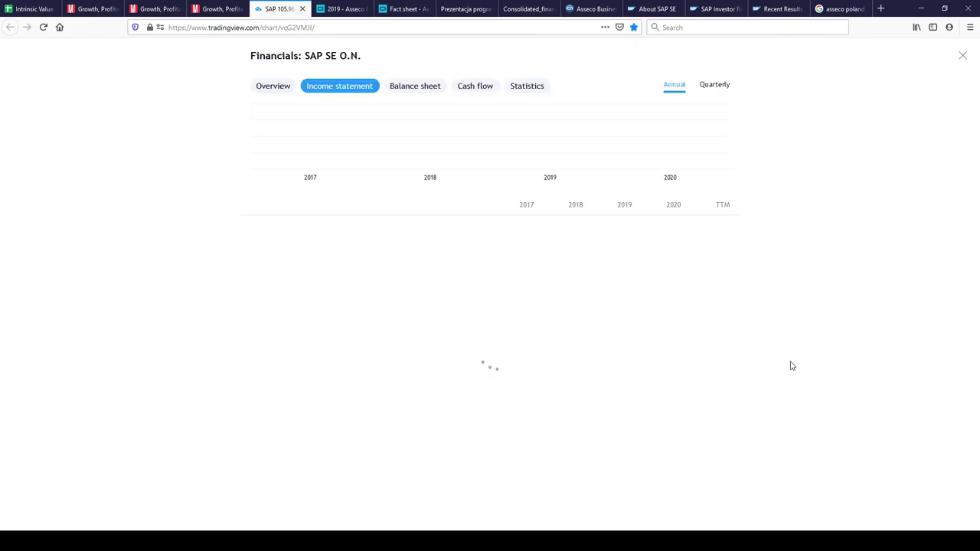
{"action": "left_click", "coordinate": [530, 83]}
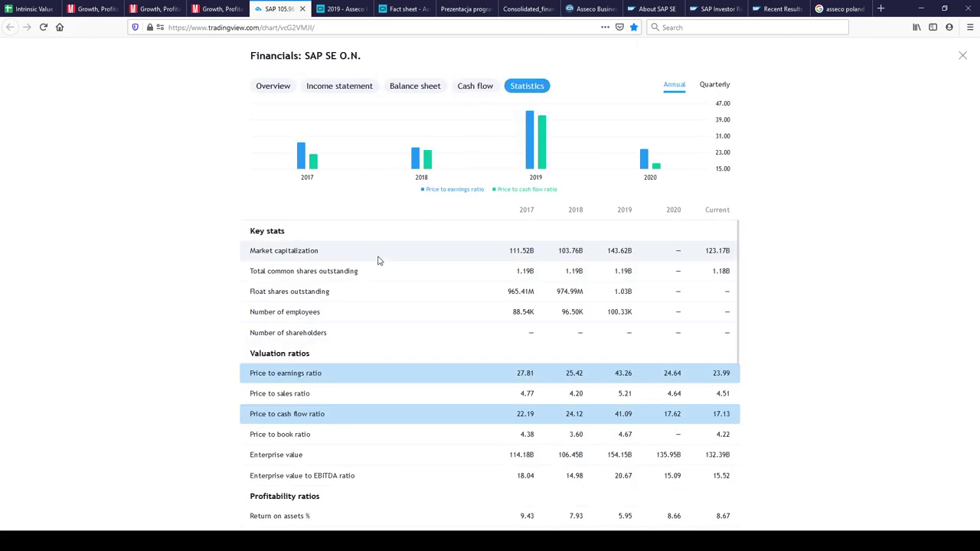
{"action": "left_click", "coordinate": [727, 252]}
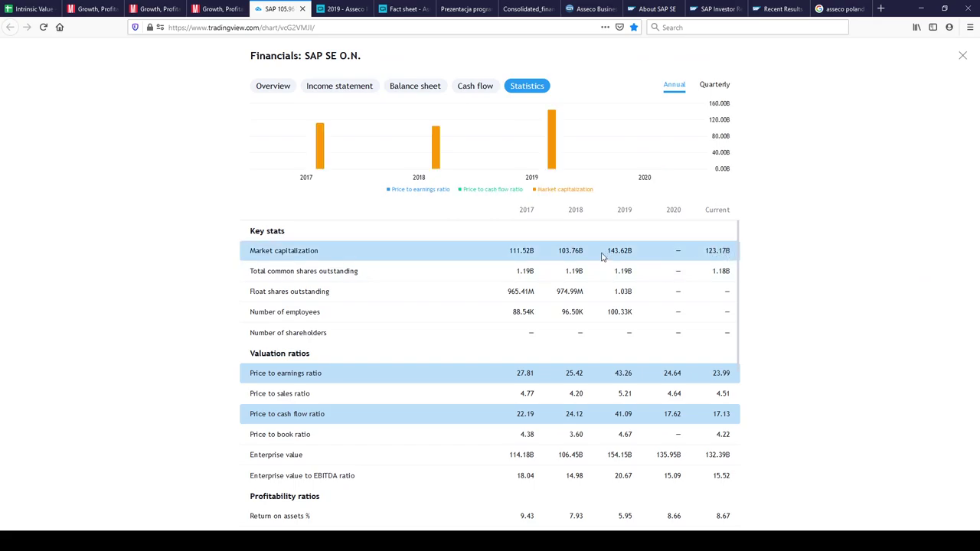
Close the financials and zoom out to view SAP's long-term price chart
{"action": "left_click", "coordinate": [963, 55]}
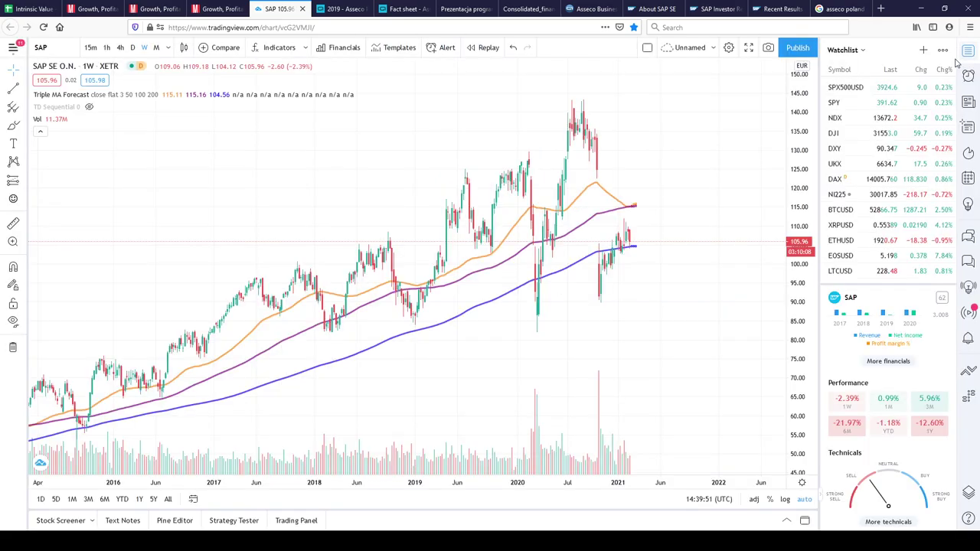
{"action": "scroll", "coordinate": [663, 250], "scroll_direction": "down", "scroll_amount": 6}
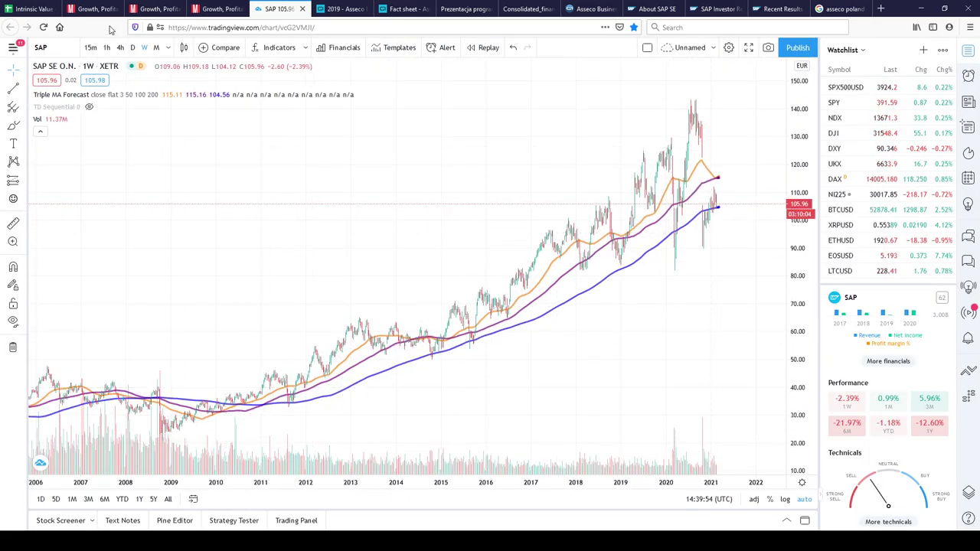
{"action": "scroll", "coordinate": [878, 249], "scroll_direction": "down", "scroll_amount": 5}
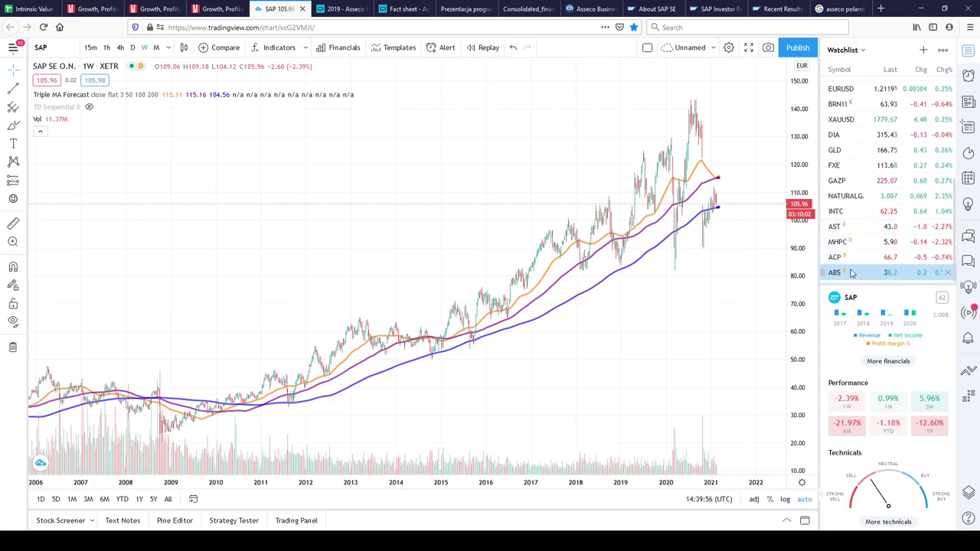
Switch the chart to ABS, select its green support line, then flip to ACP's chart
{"action": "left_click", "coordinate": [836, 274]}
{"action": "scroll", "coordinate": [518, 365], "scroll_direction": "up", "scroll_amount": 3}
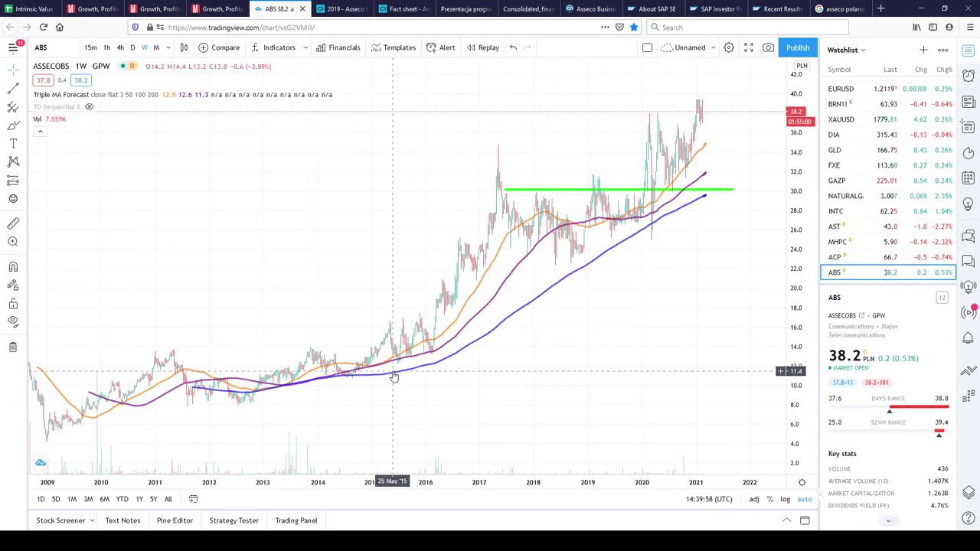
{"action": "scroll", "coordinate": [623, 243], "scroll_direction": "up", "scroll_amount": 3}
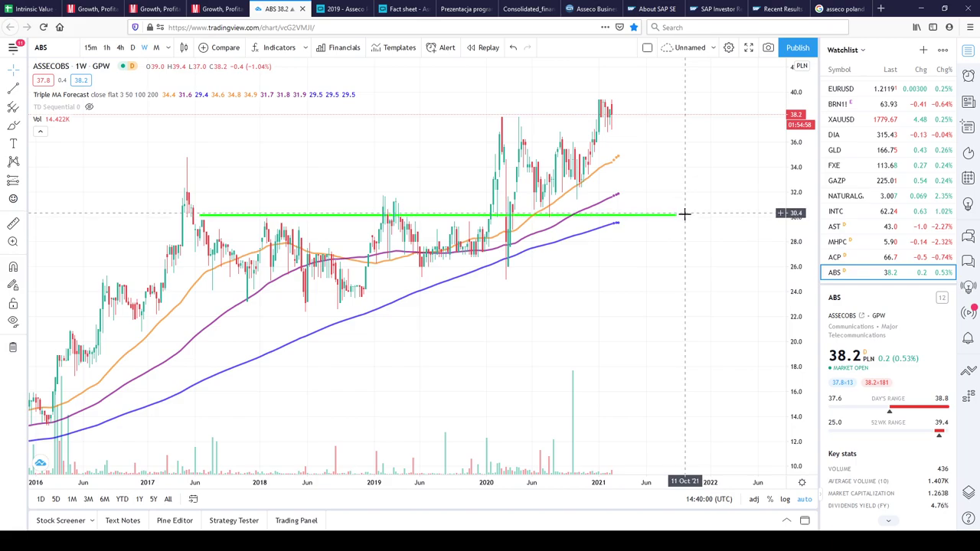
{"action": "left_click", "coordinate": [651, 217]}
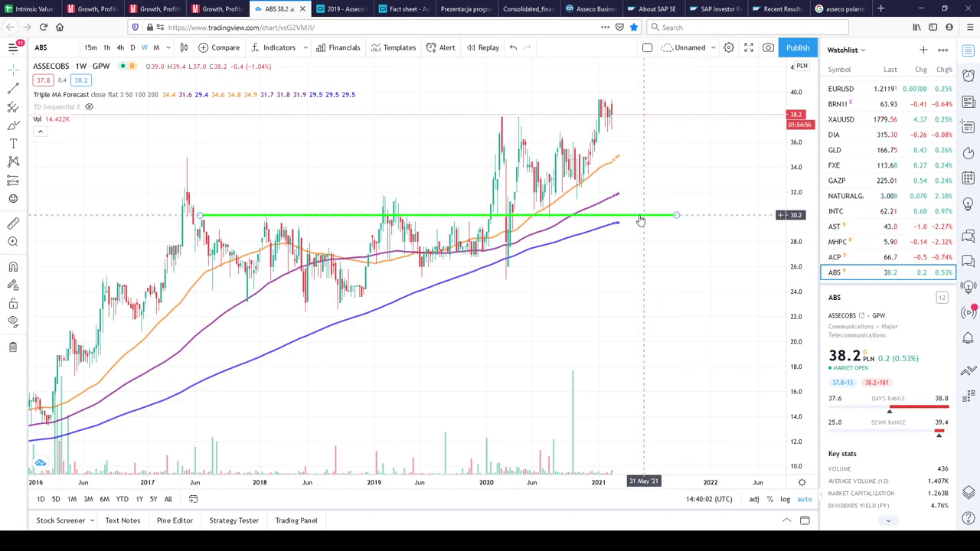
{"action": "key", "text": "Up"}
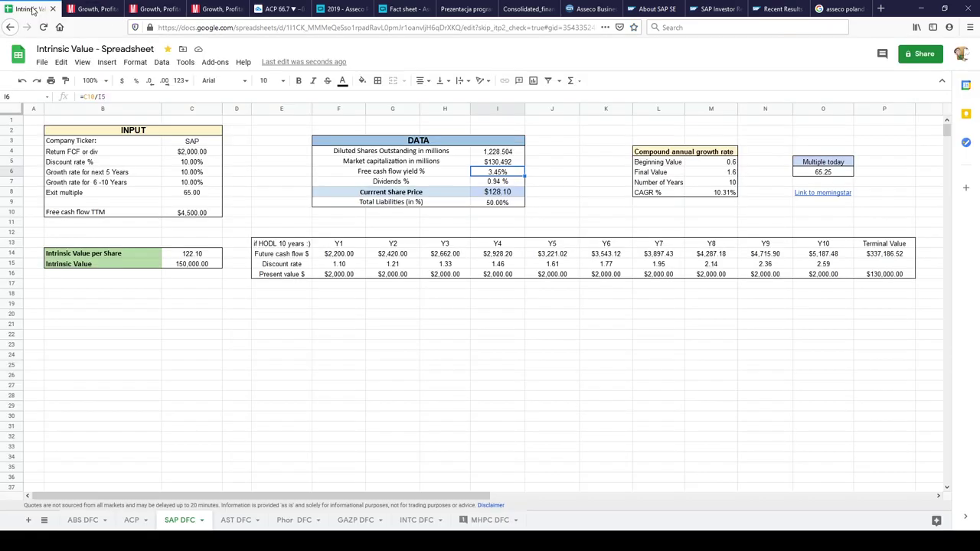
{"action": "left_click", "coordinate": [31, 8]}
Return to the ACP sheet (67.04 per share vs 66.90 price) and select empty cell G19
{"action": "left_click", "coordinate": [132, 520]}
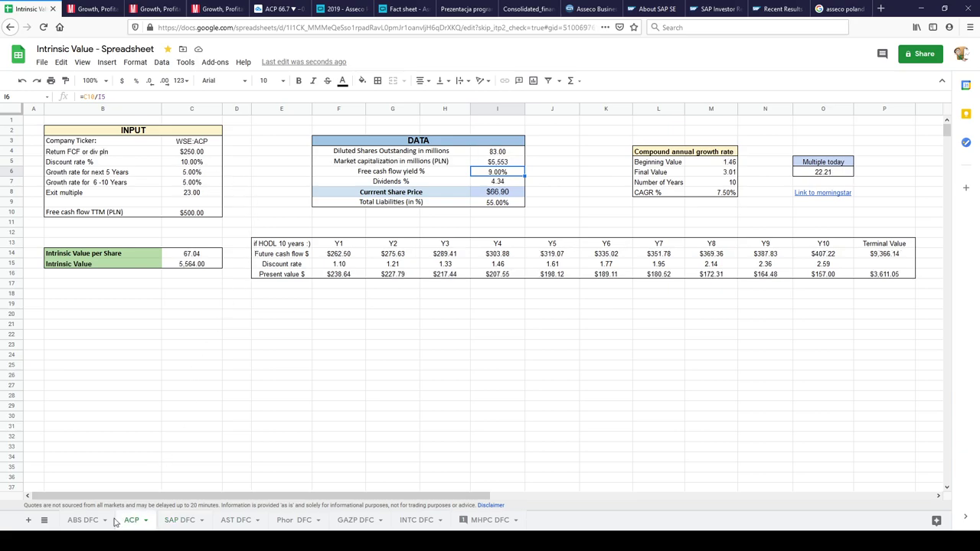
{"action": "left_click", "coordinate": [375, 310]}
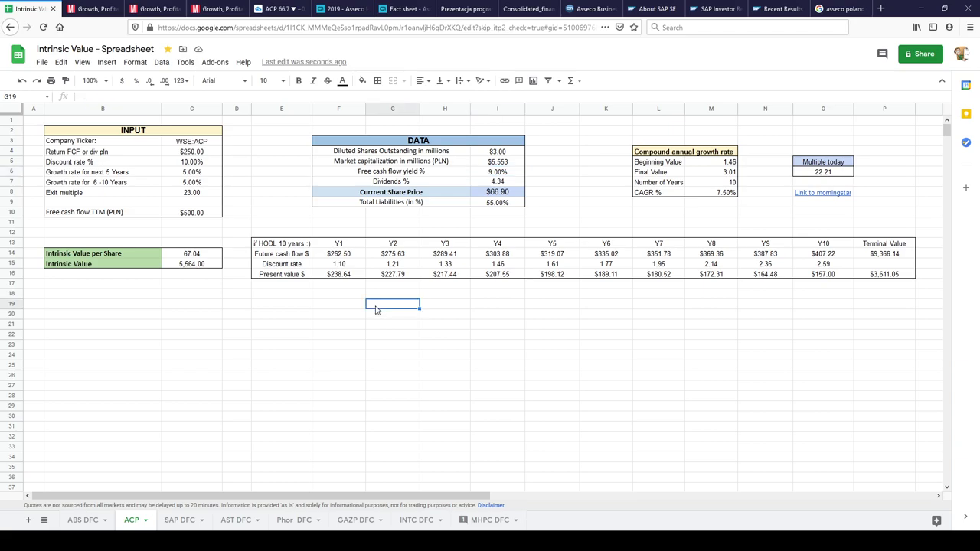